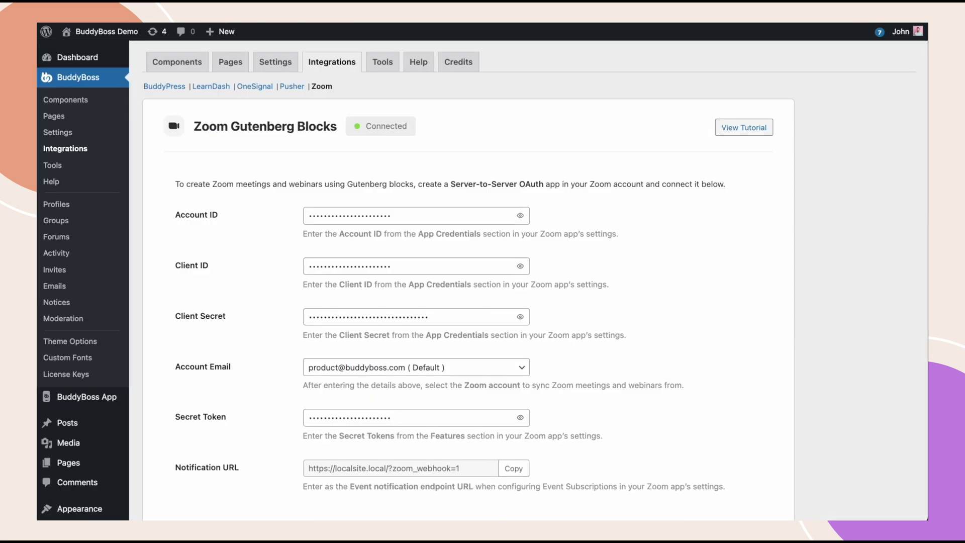
- Scroll down through the connected Zoom integration settings
{"action": "scroll", "coordinate": [277, 276], "scroll_direction": "down", "scroll_amount": 3}
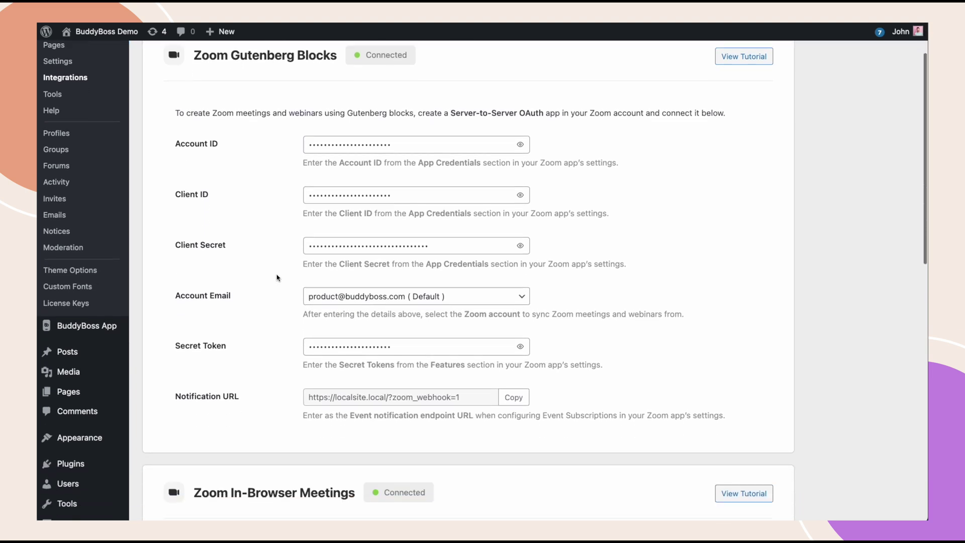
{"action": "scroll", "coordinate": [277, 277], "scroll_direction": "down", "scroll_amount": 15}
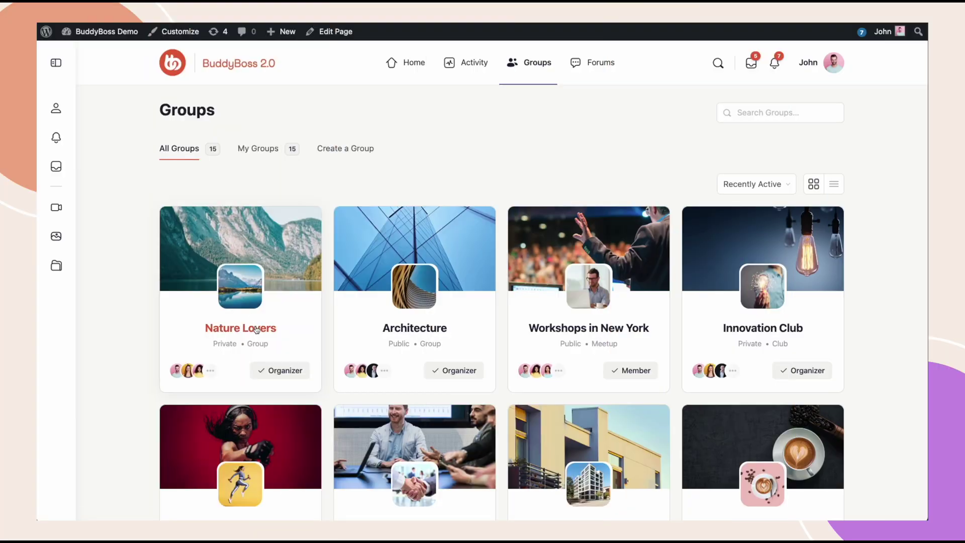
- Go to the Nature Lovers group's Manage > Zoom settings page
{"action": "left_click", "coordinate": [257, 330]}
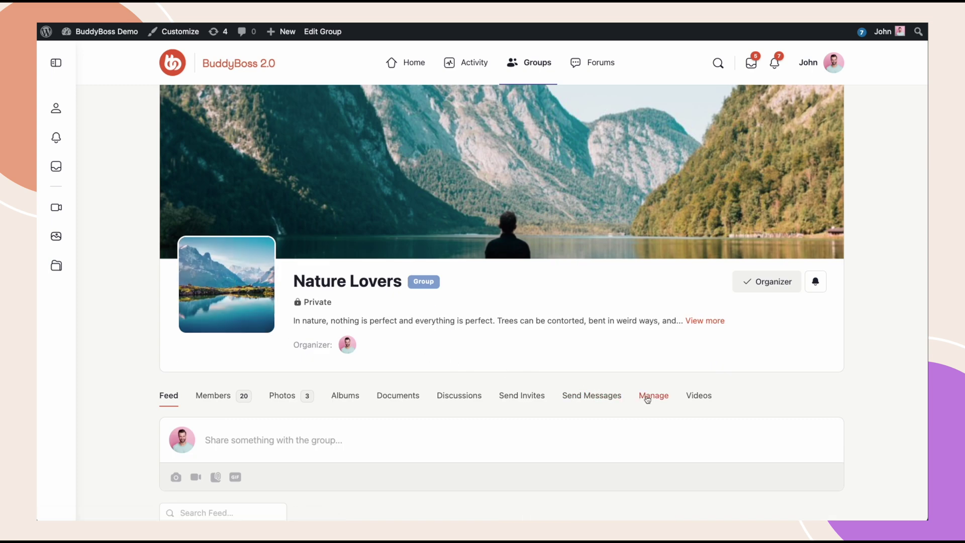
{"action": "left_click", "coordinate": [648, 400]}
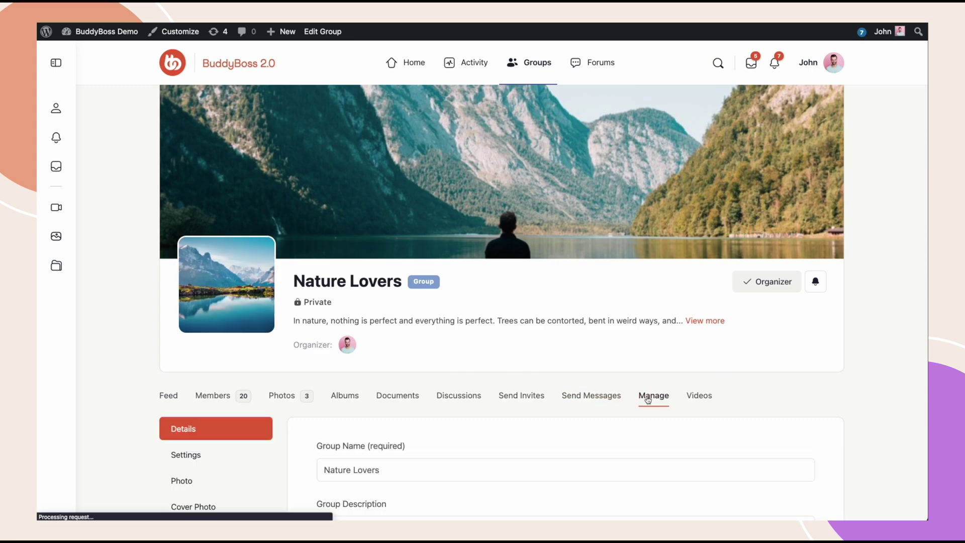
{"action": "scroll", "coordinate": [648, 400], "scroll_direction": "down", "scroll_amount": 5}
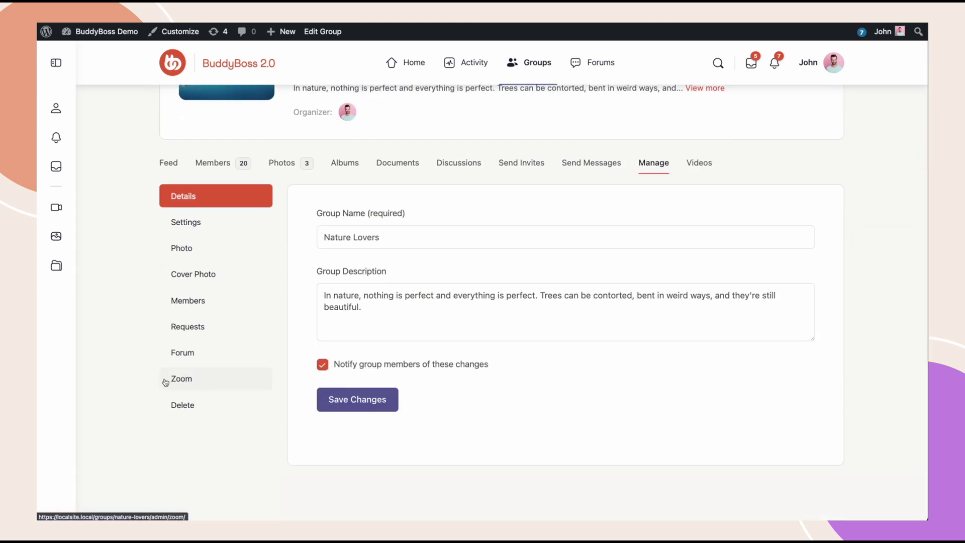
{"action": "left_click", "coordinate": [192, 382]}
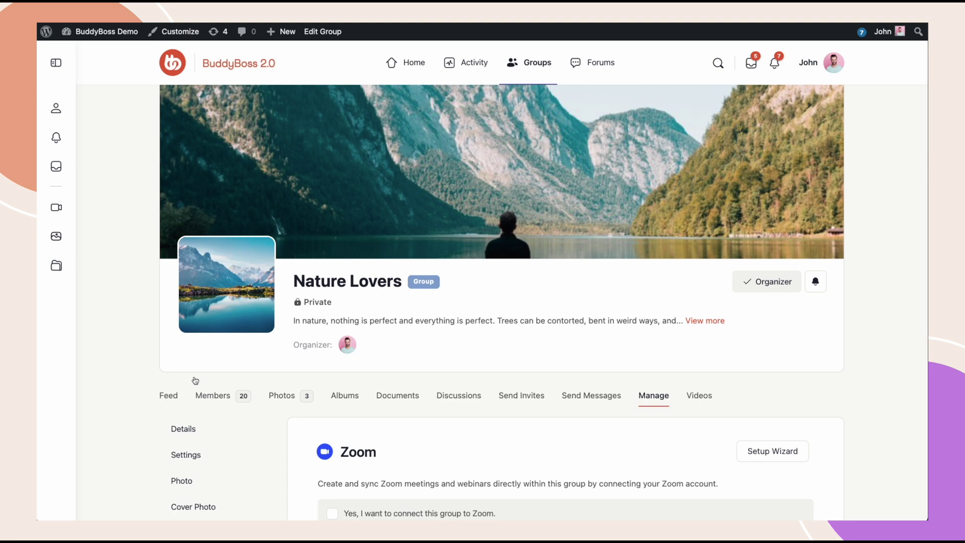
{"action": "scroll", "coordinate": [195, 380], "scroll_direction": "down", "scroll_amount": 4}
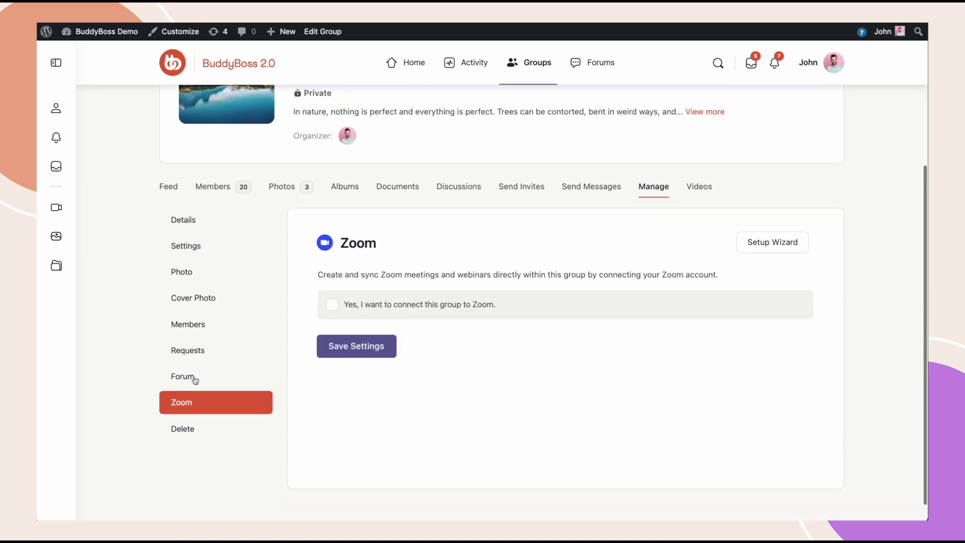
{"action": "scroll", "coordinate": [195, 380], "scroll_direction": "down", "scroll_amount": 1}
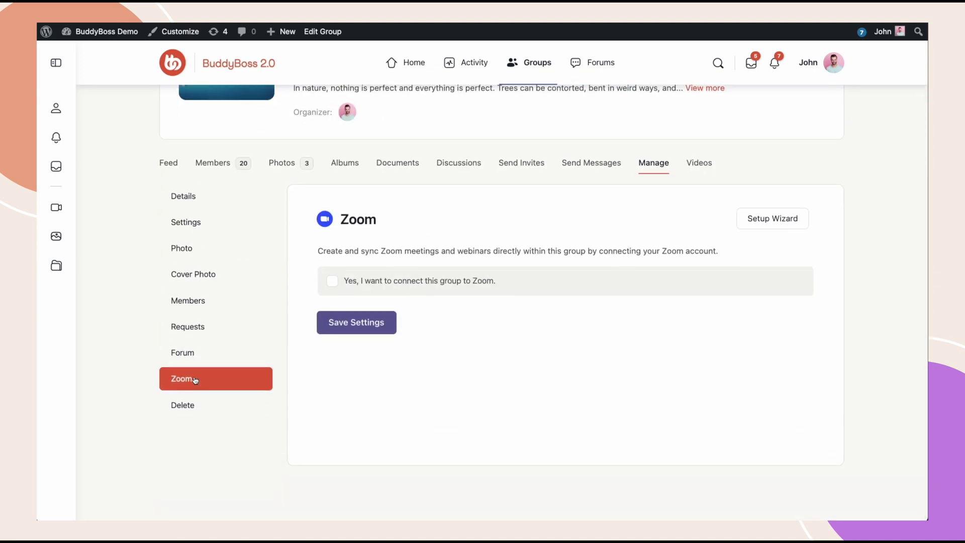
- Opt the group in to Zoom, keep Organizers only under Group Permissions, and save
{"action": "left_click", "coordinate": [333, 282]}
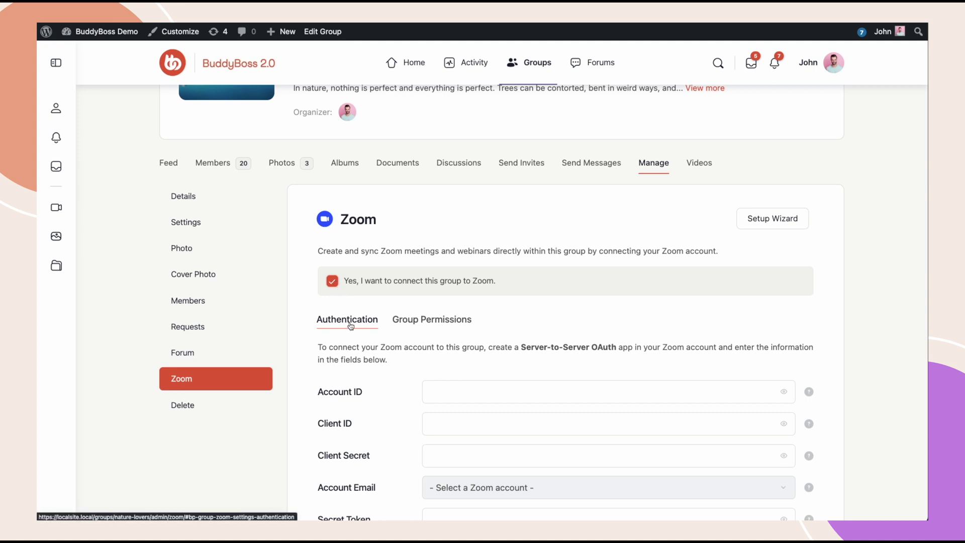
{"action": "left_click", "coordinate": [434, 327]}
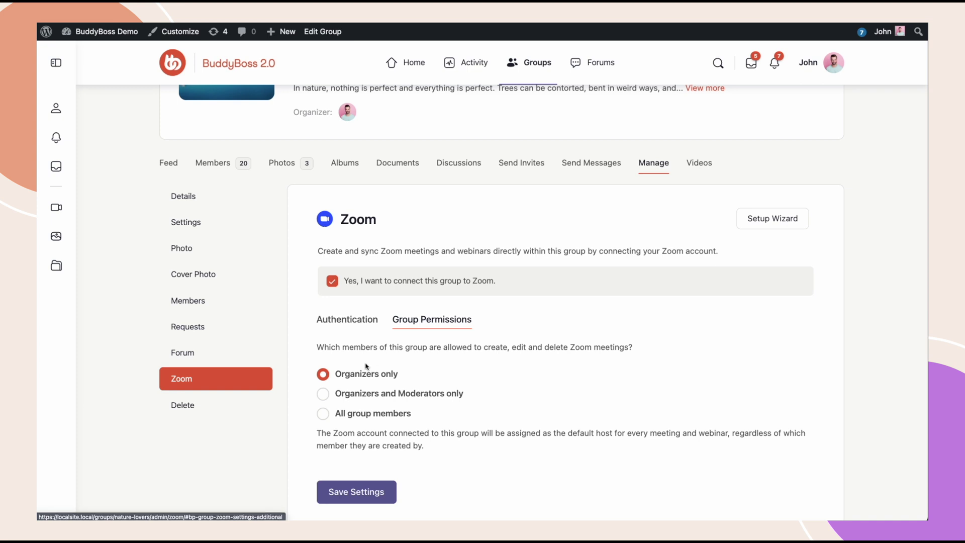
{"action": "left_click", "coordinate": [357, 492]}
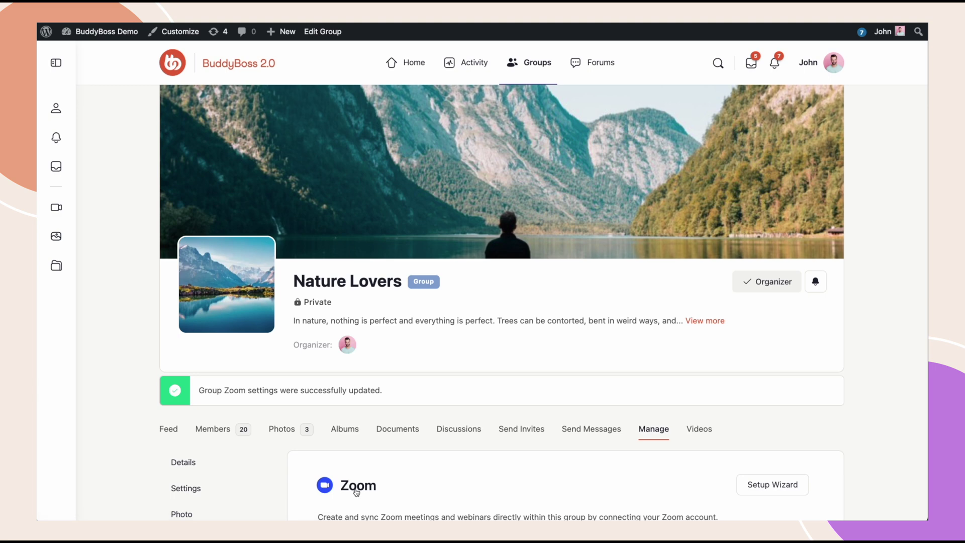
- Expand Authentication to reveal the Server-to-Server OAuth credential fields
{"action": "scroll", "coordinate": [357, 493], "scroll_direction": "down", "scroll_amount": 6}
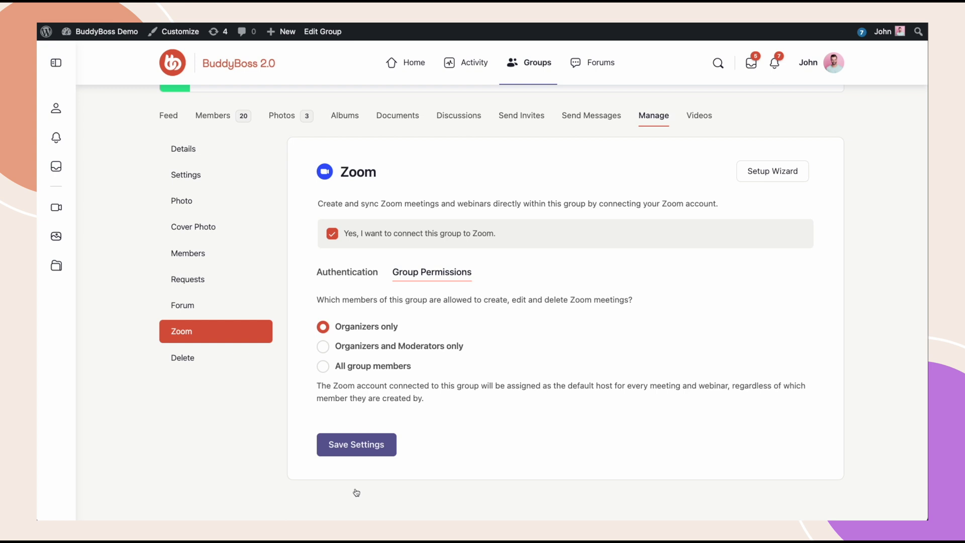
{"action": "scroll", "coordinate": [357, 493], "scroll_direction": "down", "scroll_amount": 1}
{"action": "left_click", "coordinate": [336, 258]}
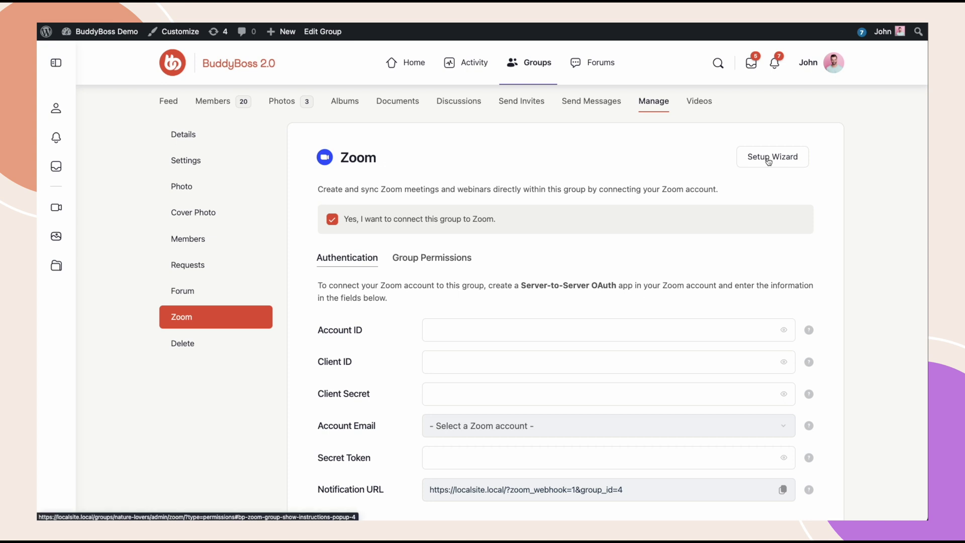
- Launch the Zoom Setup Wizard and read through its Create App instructions
{"action": "left_click", "coordinate": [768, 160]}
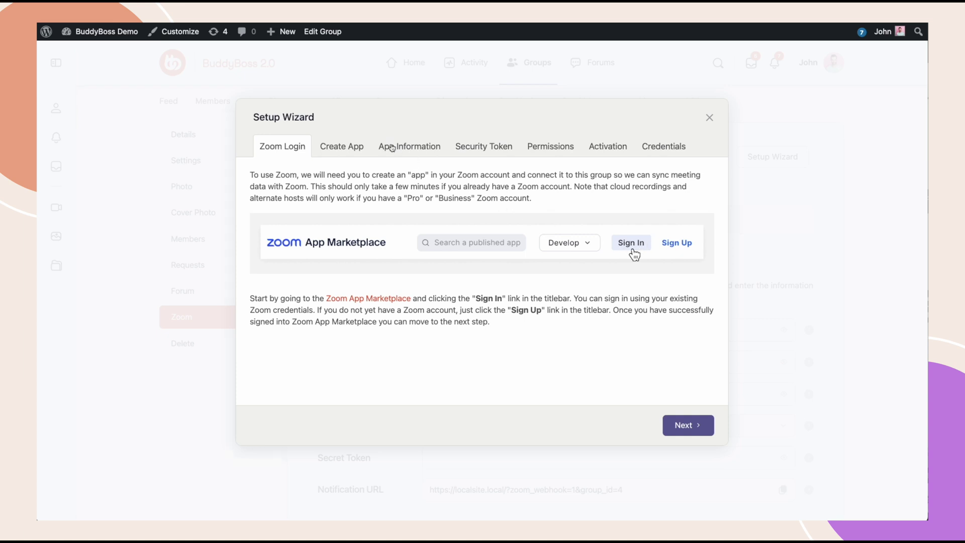
{"action": "left_click", "coordinate": [346, 145]}
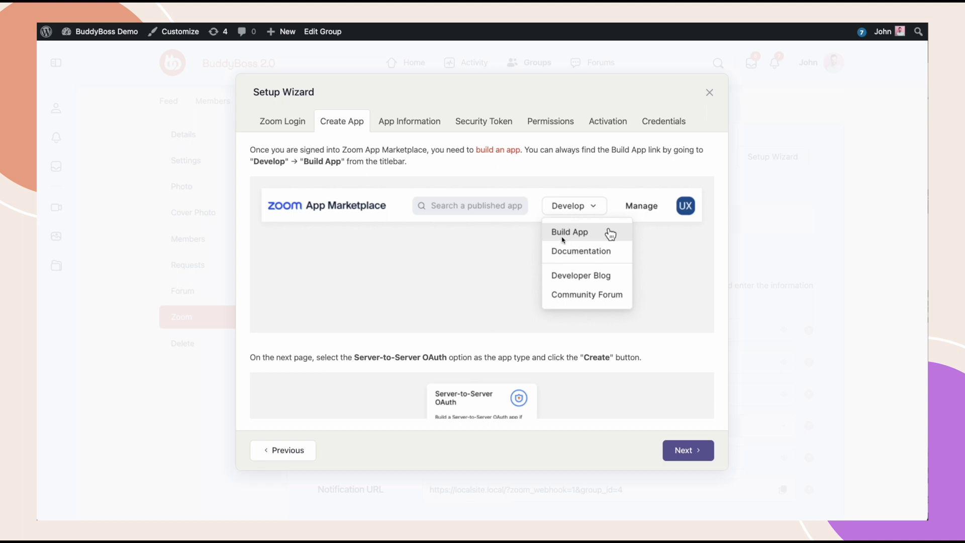
{"action": "scroll", "coordinate": [549, 309], "scroll_direction": "down", "scroll_amount": 3}
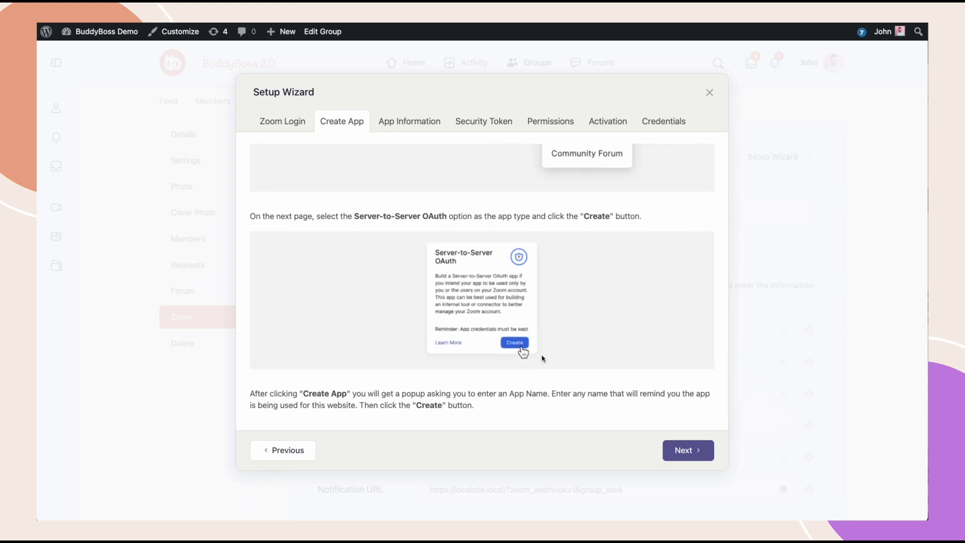
{"action": "scroll", "coordinate": [543, 358], "scroll_direction": "down", "scroll_amount": 1}
{"action": "scroll", "coordinate": [543, 358], "scroll_direction": "down", "scroll_amount": 2}
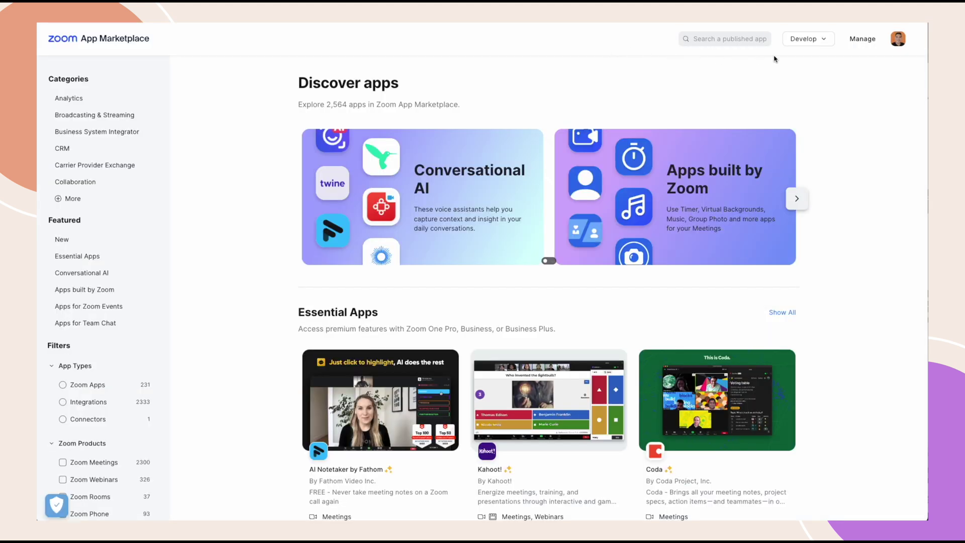
- Build a Server-to-Server OAuth app named 'Nature Lovers' in Zoom App Marketplace
{"action": "left_click", "coordinate": [804, 38]}
{"action": "left_click", "coordinate": [805, 61]}
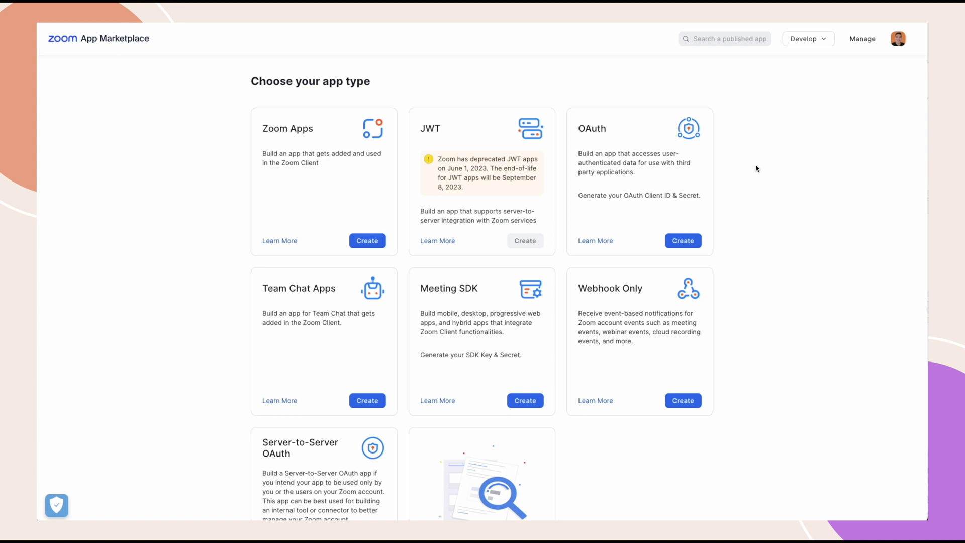
{"action": "scroll", "coordinate": [388, 414], "scroll_direction": "down", "scroll_amount": 3}
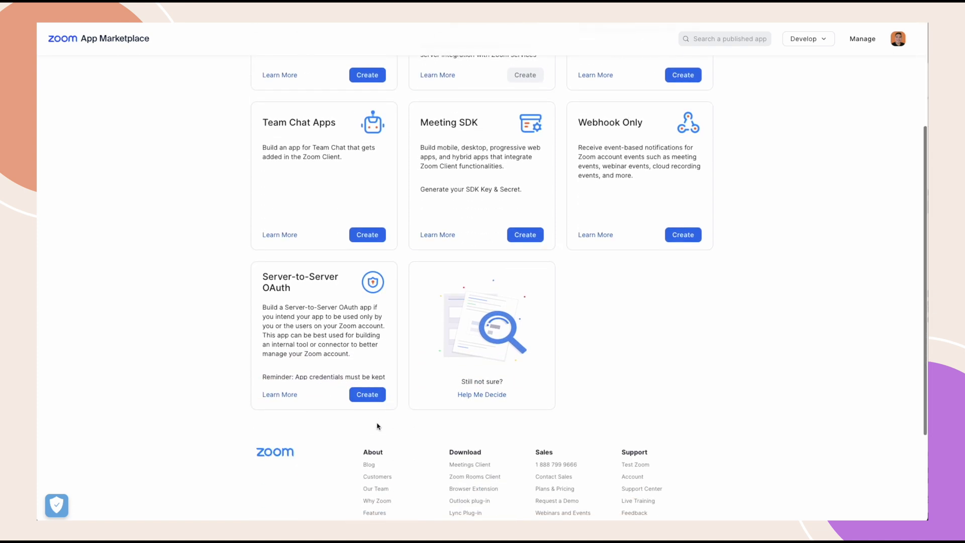
{"action": "left_click", "coordinate": [366, 396]}
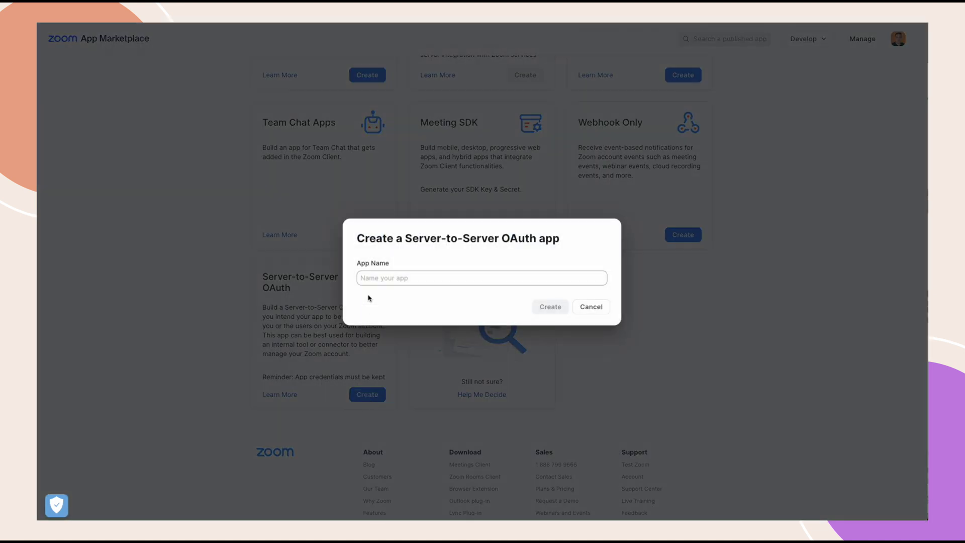
{"action": "left_click", "coordinate": [363, 279]}
{"action": "type", "text": "Na"}
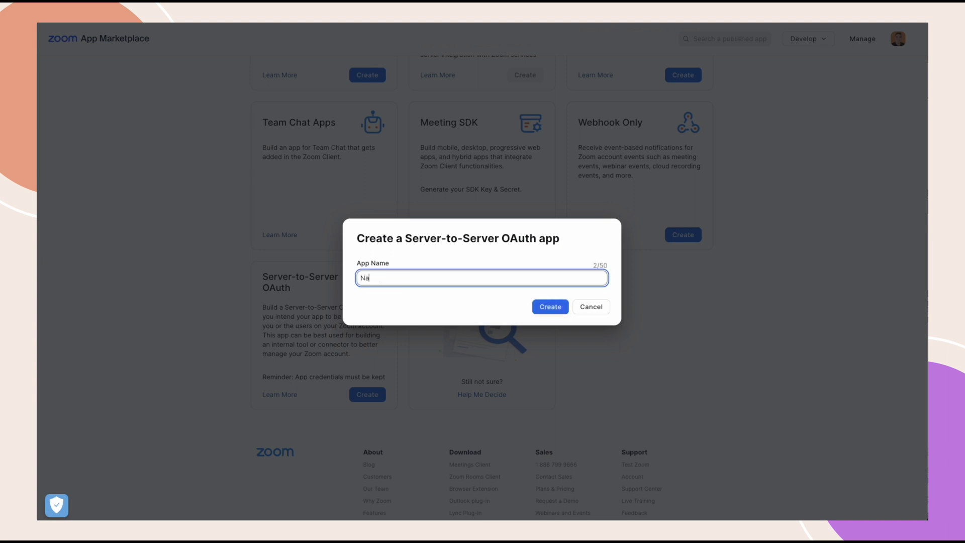
{"action": "type", "text": "ture Lovers"}
{"action": "left_click", "coordinate": [550, 308]}
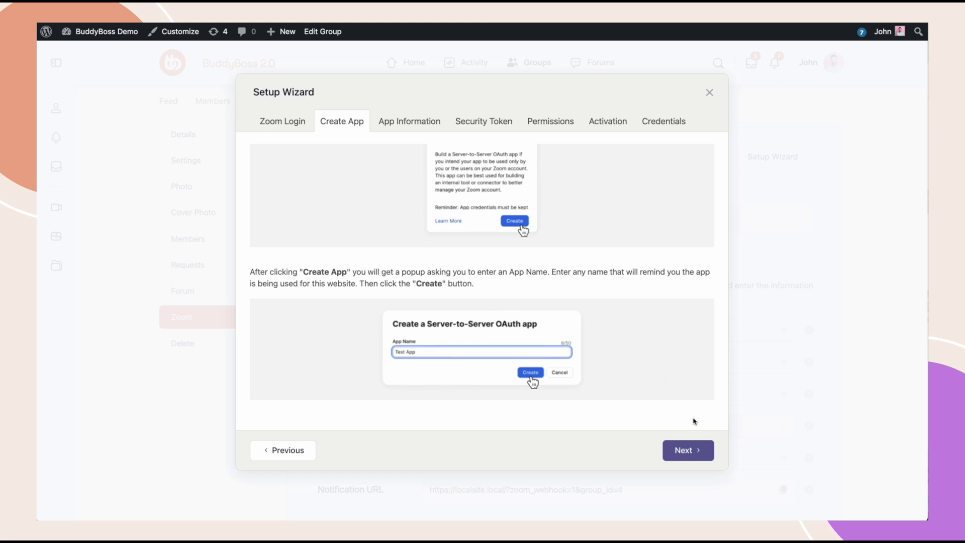
- Advance the Setup Wizard to the App Information tab and review its instructions
{"action": "left_click", "coordinate": [701, 450]}
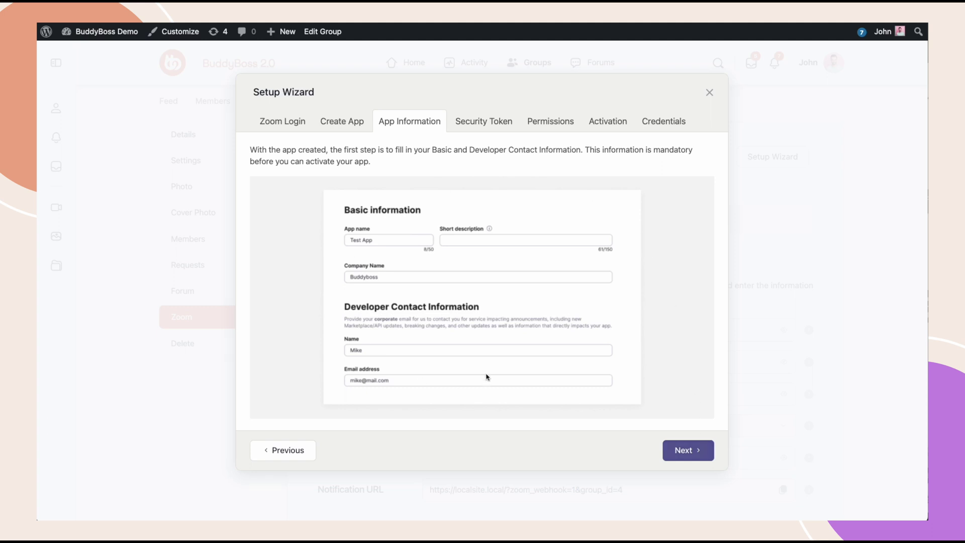
{"action": "scroll", "coordinate": [537, 333], "scroll_direction": "down", "scroll_amount": 1}
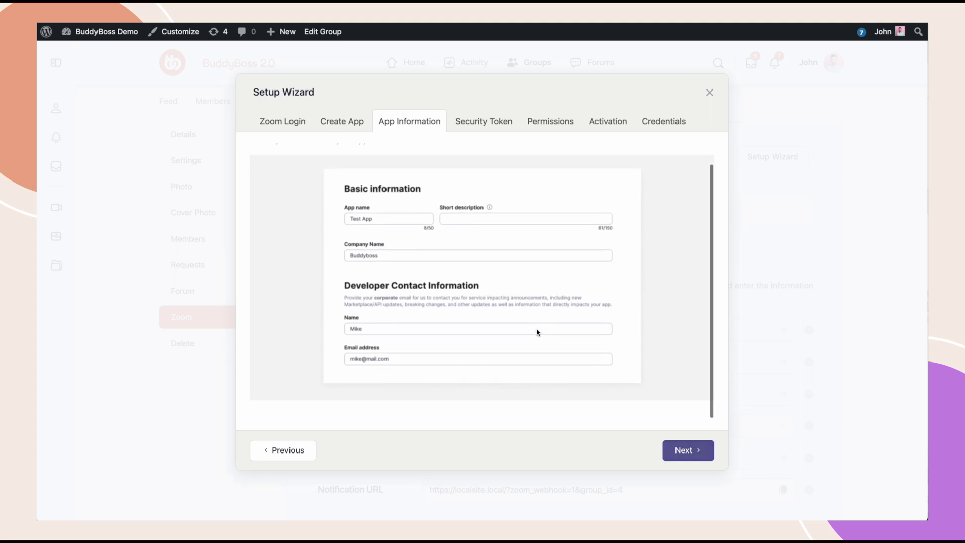
{"action": "scroll", "coordinate": [537, 332], "scroll_direction": "up", "scroll_amount": 2}
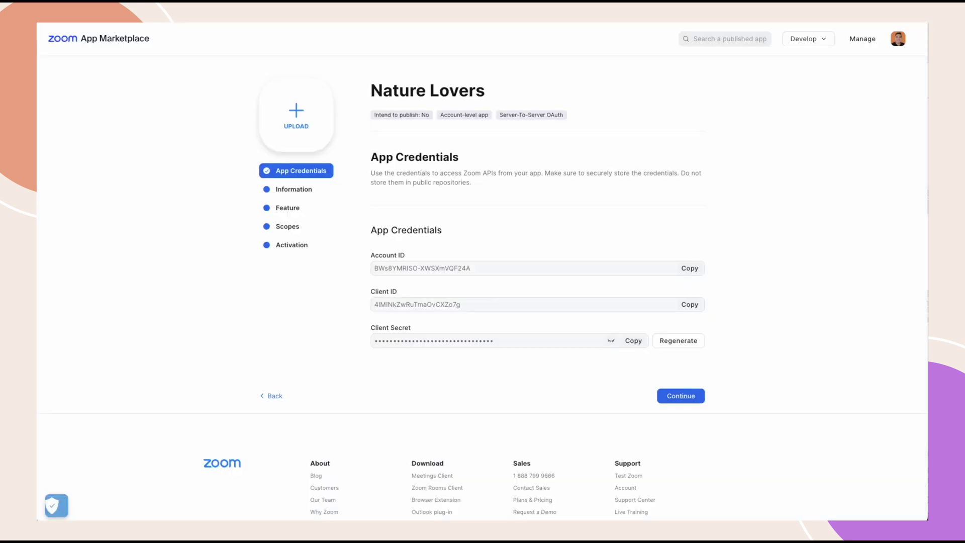
- Give the app short description 'For Social Group' and company name BuddyBoss
{"action": "left_click", "coordinate": [292, 193]}
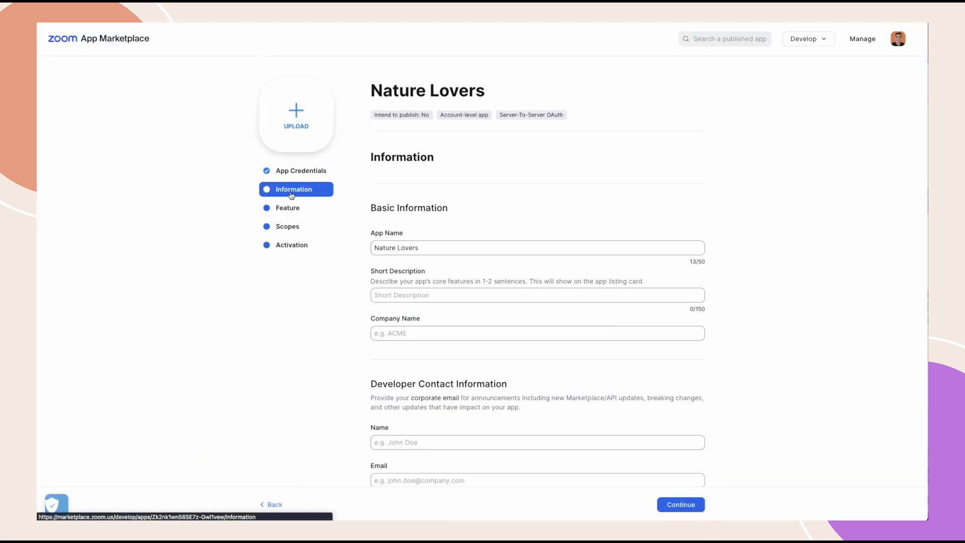
{"action": "left_click", "coordinate": [430, 297]}
{"action": "type", "text": "For Scoa"}
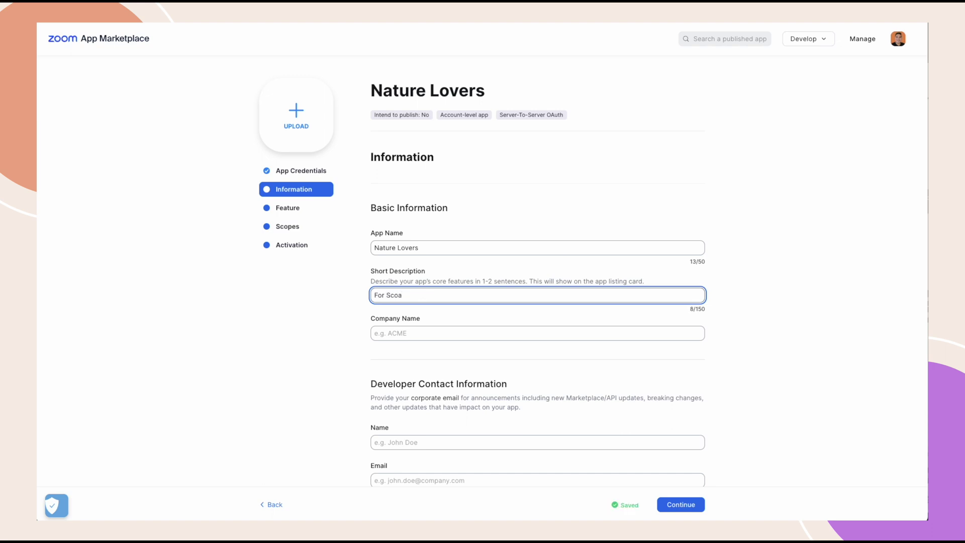
{"action": "key", "text": "BackSpace"}
{"action": "key", "text": "BackSpace"}
{"action": "key", "text": "BackSpace"}
{"action": "type", "text": "ocial Group"}
{"action": "left_click", "coordinate": [440, 333]}
{"action": "type", "text": "BuddyBoss"}
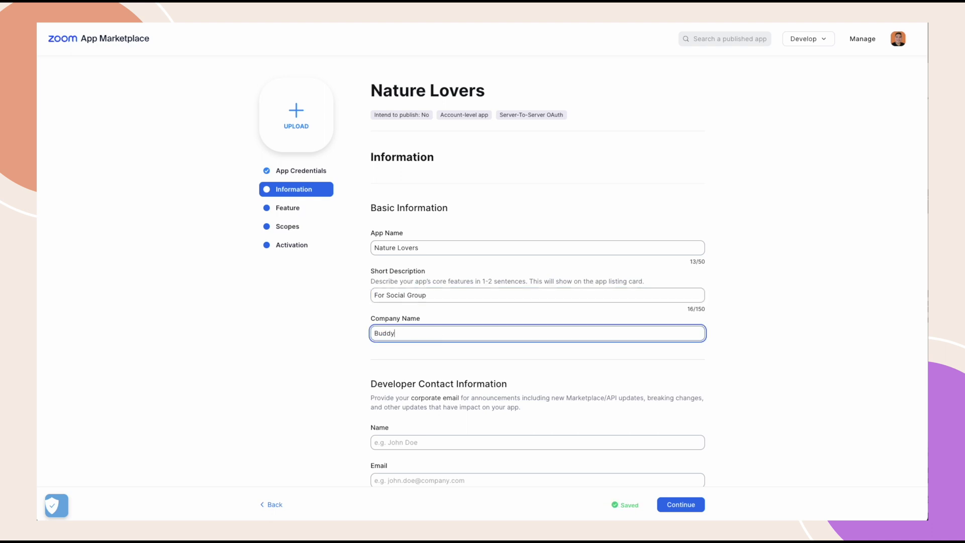
- Fill in the developer contact's name and email, then continue to the Feature step
{"action": "left_click", "coordinate": [437, 442]}
{"action": "type", "text": "JOhn"}
{"action": "key", "text": "BackSpace"}
{"action": "key", "text": "BackSpace"}
{"action": "type", "text": "ohn"}
{"action": "left_click", "coordinate": [453, 479]}
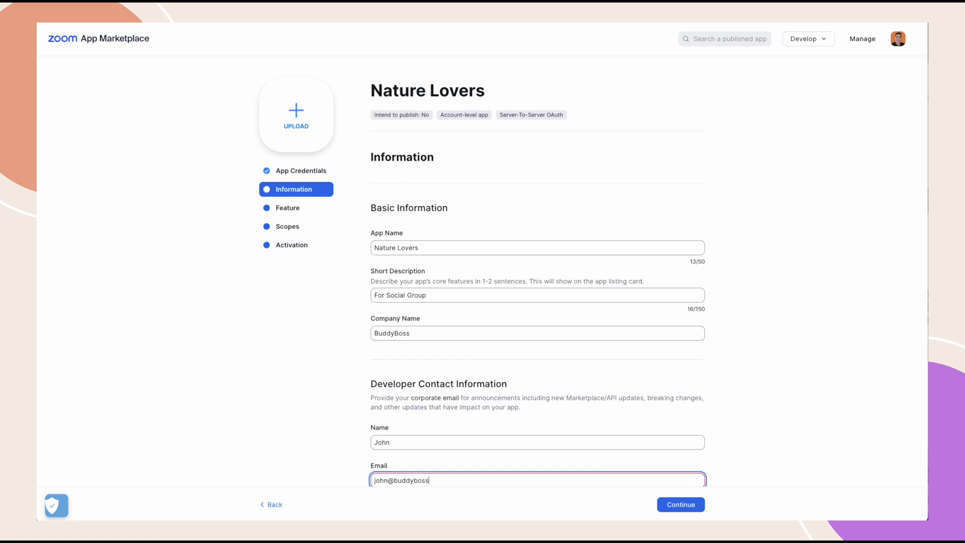
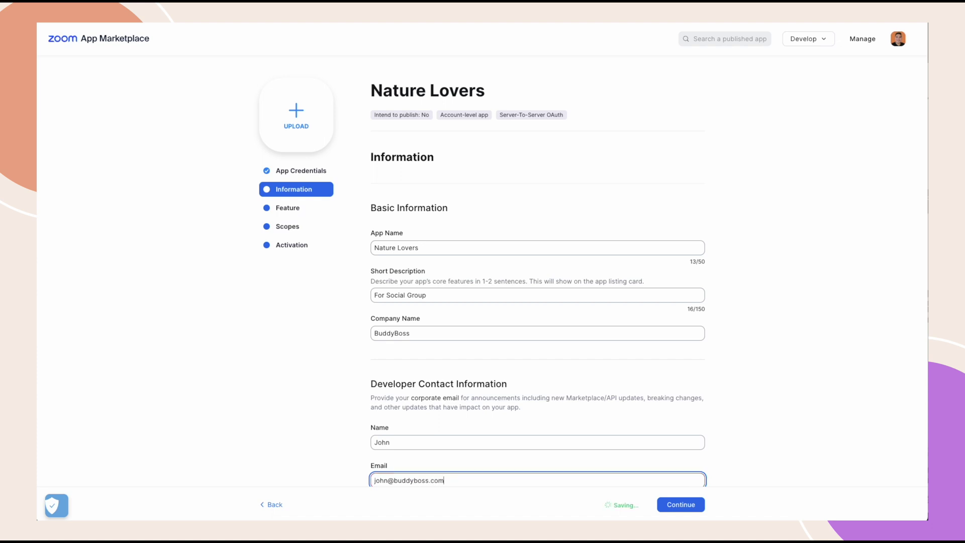
{"action": "scroll", "coordinate": [686, 453], "scroll_direction": "down", "scroll_amount": 3}
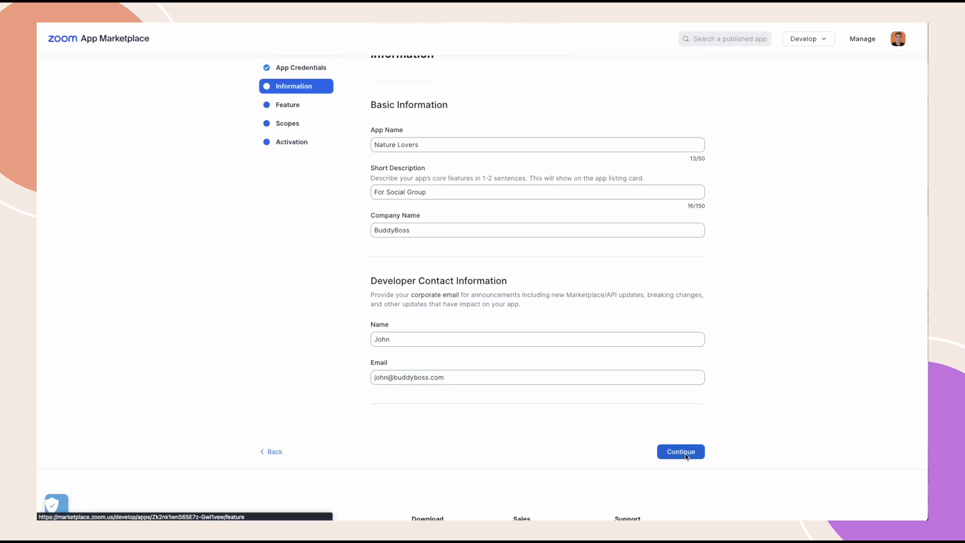
{"action": "left_click", "coordinate": [684, 452]}
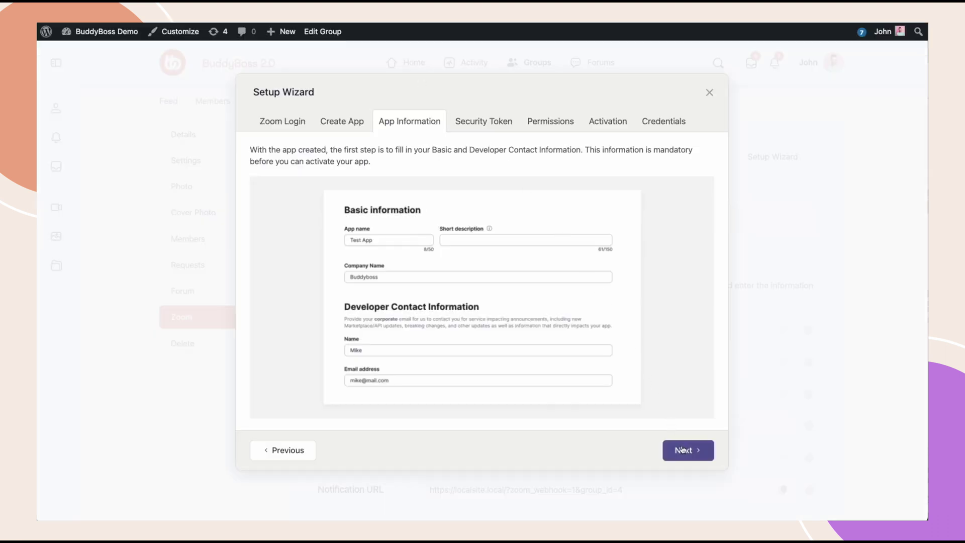
- Move the Setup Wizard on to the Security Token tab and read its instructions
{"action": "left_click", "coordinate": [683, 450]}
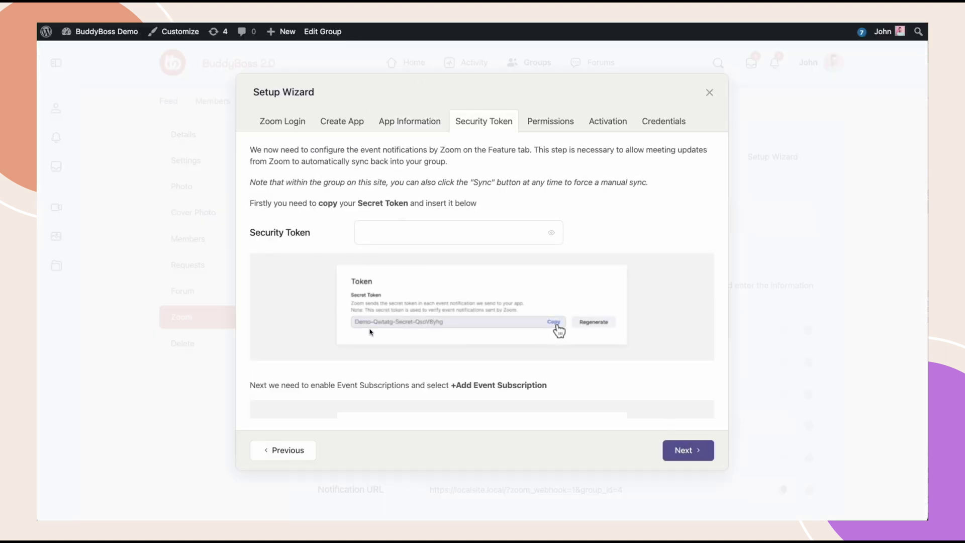
{"action": "scroll", "coordinate": [567, 401], "scroll_direction": "down", "scroll_amount": 5}
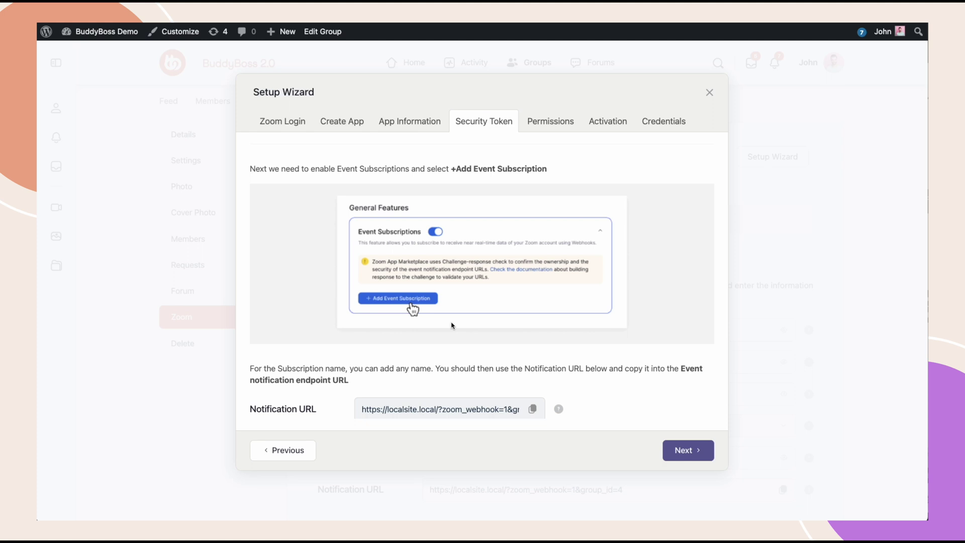
{"action": "scroll", "coordinate": [569, 246], "scroll_direction": "up", "scroll_amount": 4}
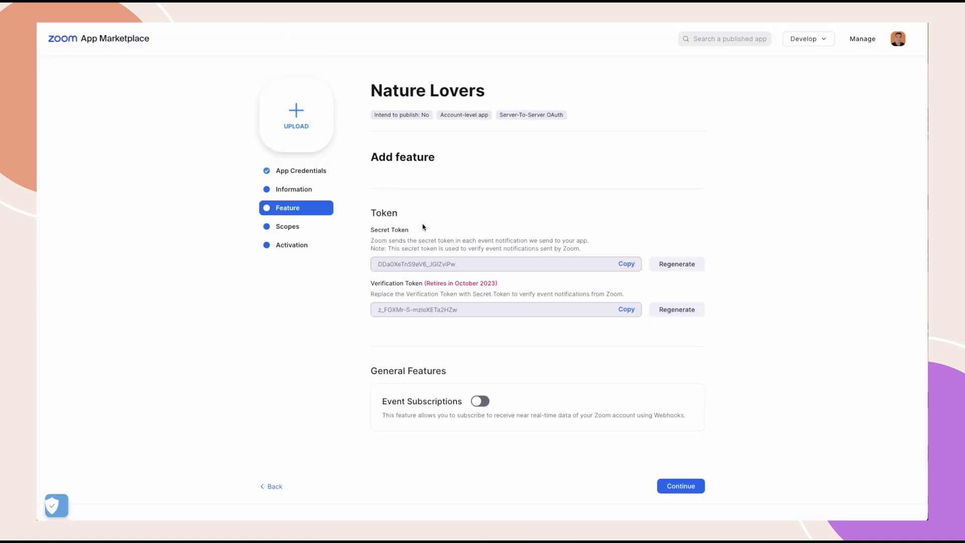
- Copy the app's secret token and paste it into the wizard's Security Token field
{"action": "left_click", "coordinate": [627, 265]}
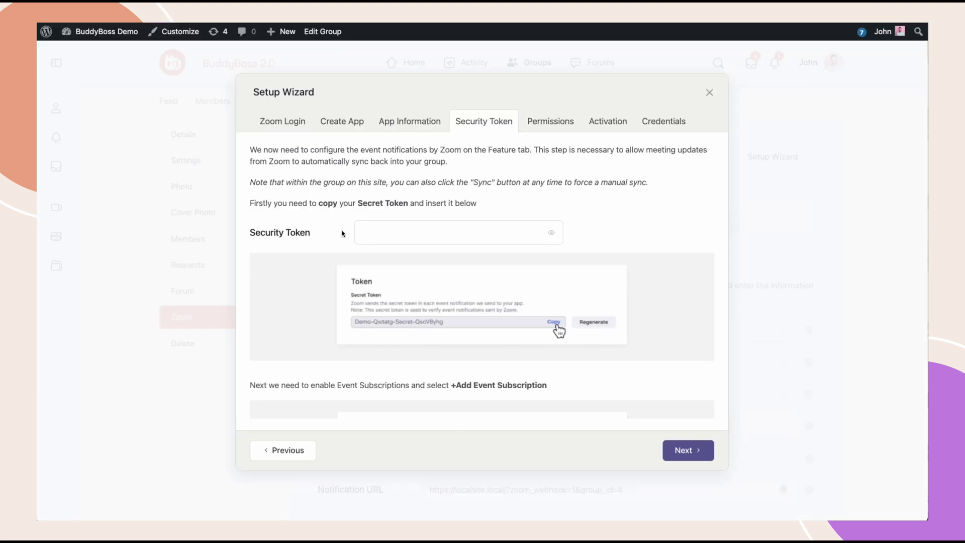
{"action": "left_click", "coordinate": [393, 229]}
{"action": "key", "text": "ctrl+v"}
- Enable Event Subscriptions and add a subscription named 'Nature Lovers Group'
{"action": "left_click", "coordinate": [583, 232]}
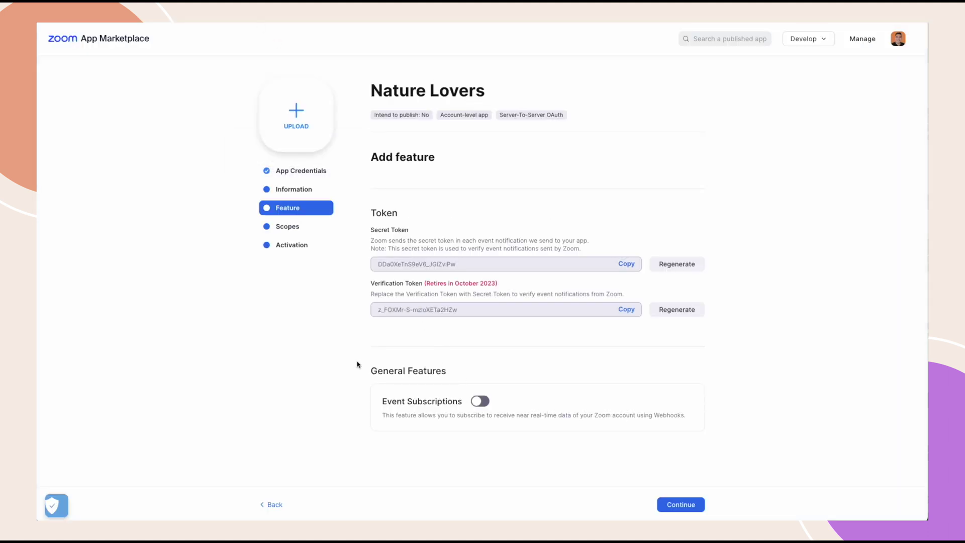
{"action": "left_click", "coordinate": [478, 401]}
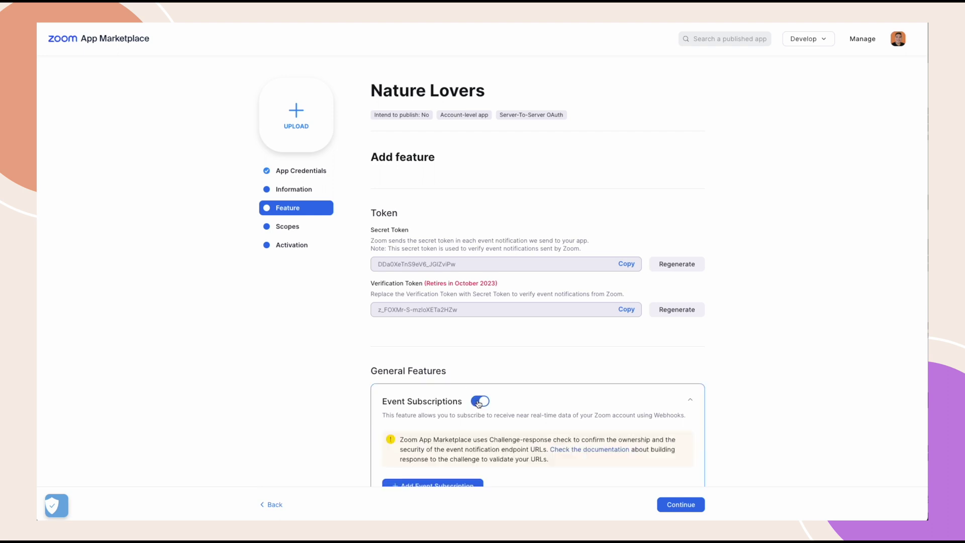
{"action": "scroll", "coordinate": [479, 403], "scroll_direction": "down", "scroll_amount": 5}
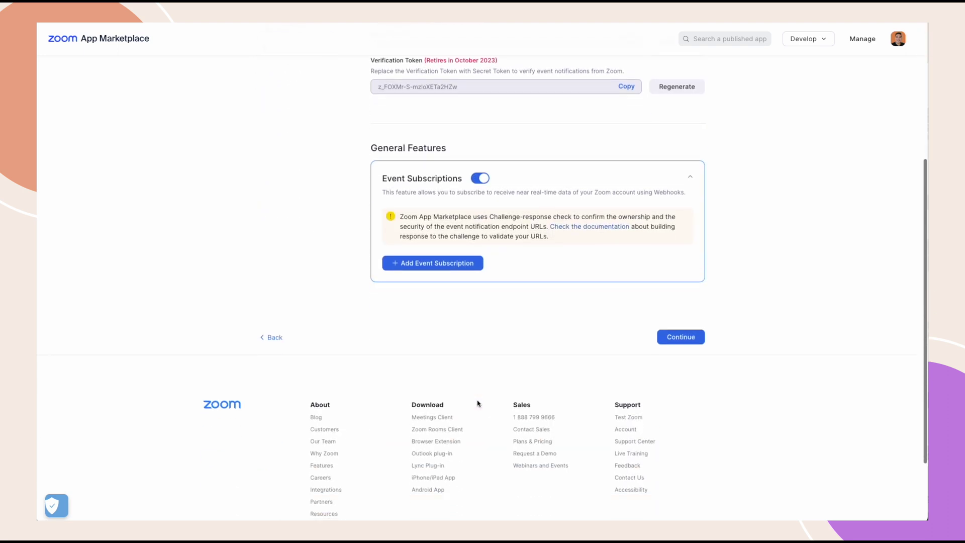
{"action": "left_click", "coordinate": [433, 264]}
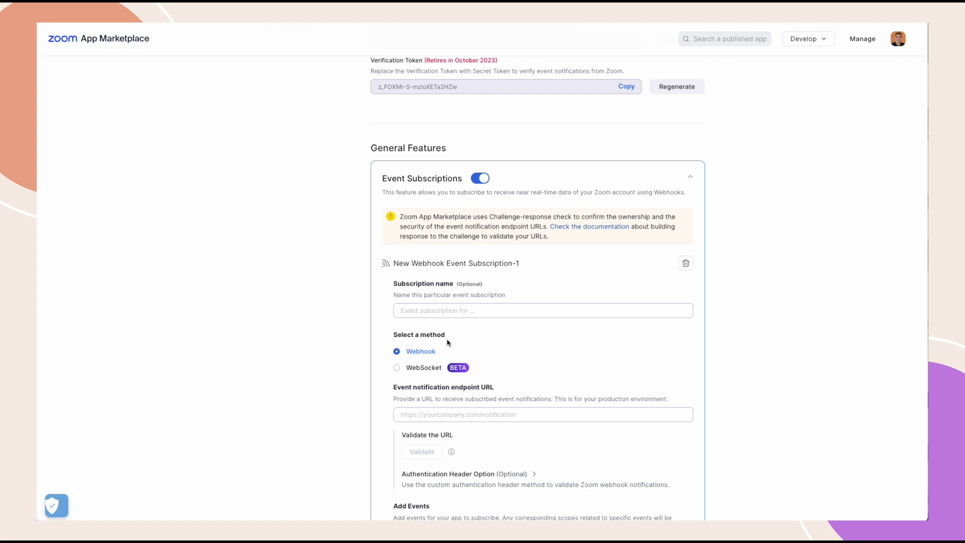
{"action": "left_click", "coordinate": [425, 312]}
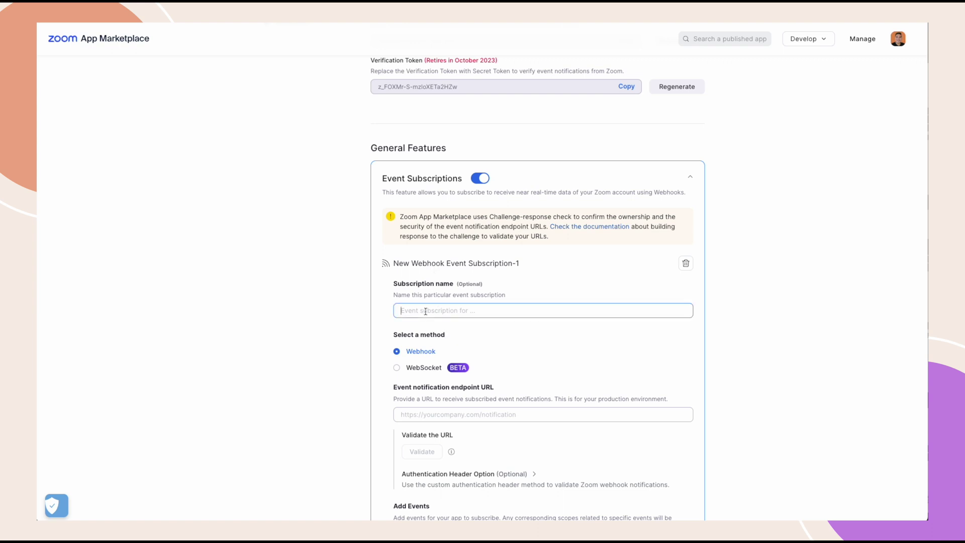
{"action": "type", "text": "Nature Lov"}
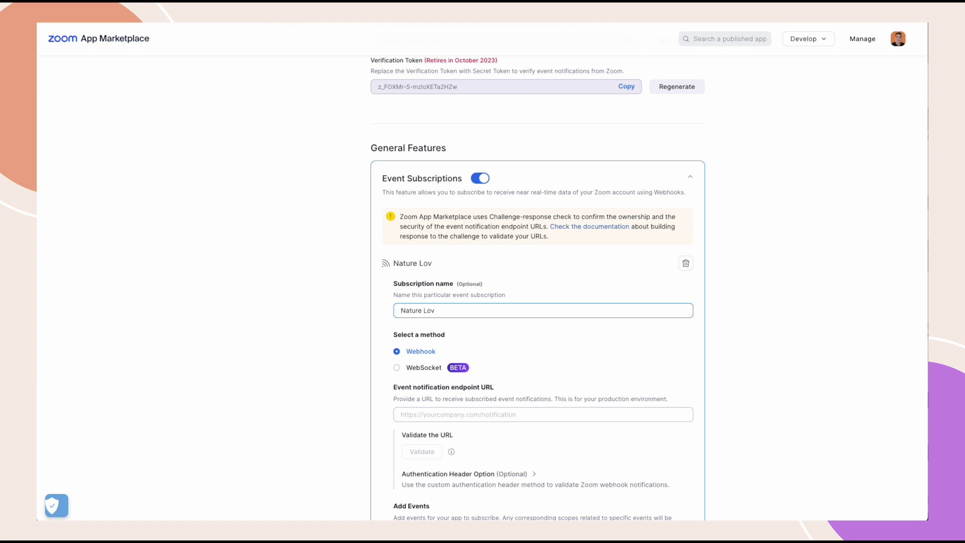
{"action": "type", "text": "ers Group"}
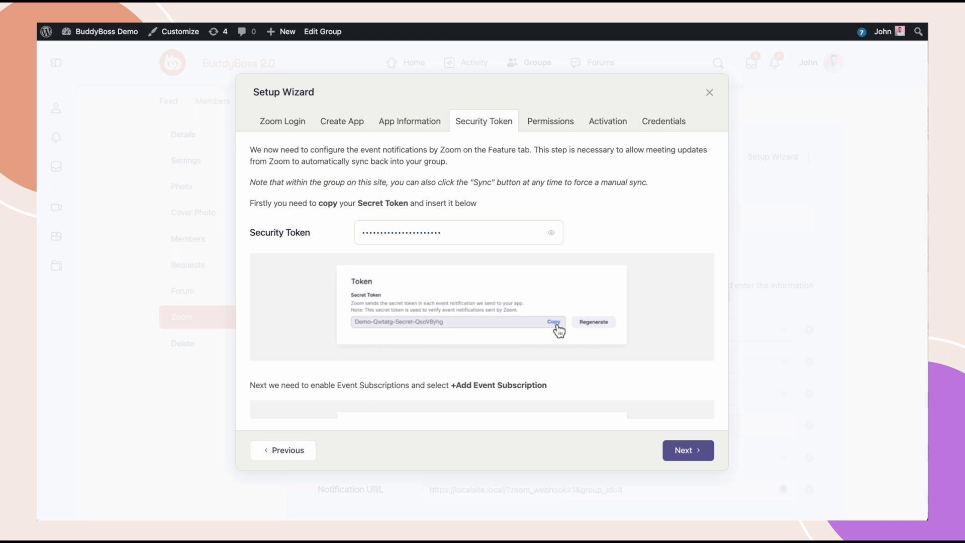
- Copy the Notification URL from the bottom of the wizard's Security Token instructions
{"action": "scroll", "coordinate": [486, 293], "scroll_direction": "down", "scroll_amount": 3}
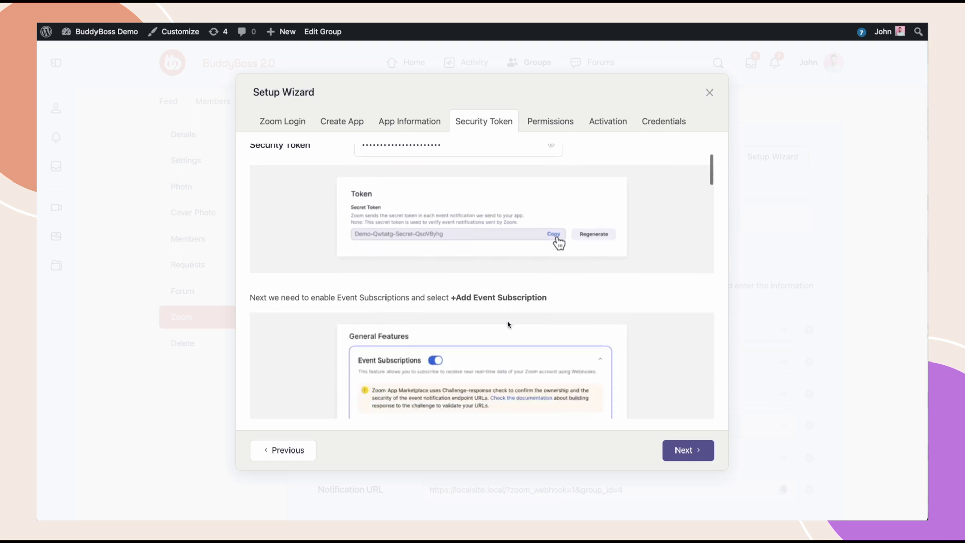
{"action": "scroll", "coordinate": [508, 324], "scroll_direction": "down", "scroll_amount": 4}
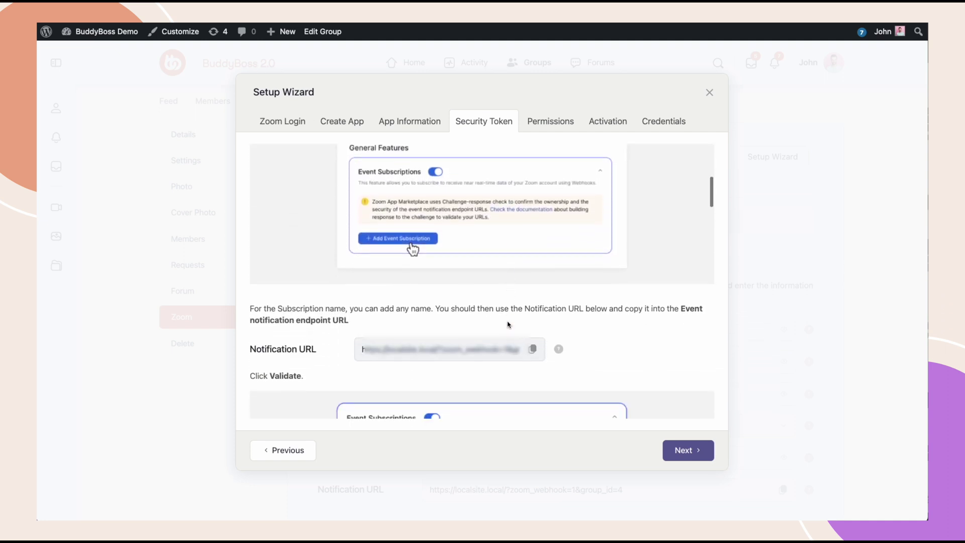
{"action": "scroll", "coordinate": [508, 324], "scroll_direction": "down", "scroll_amount": 1}
{"action": "left_click", "coordinate": [532, 328]}
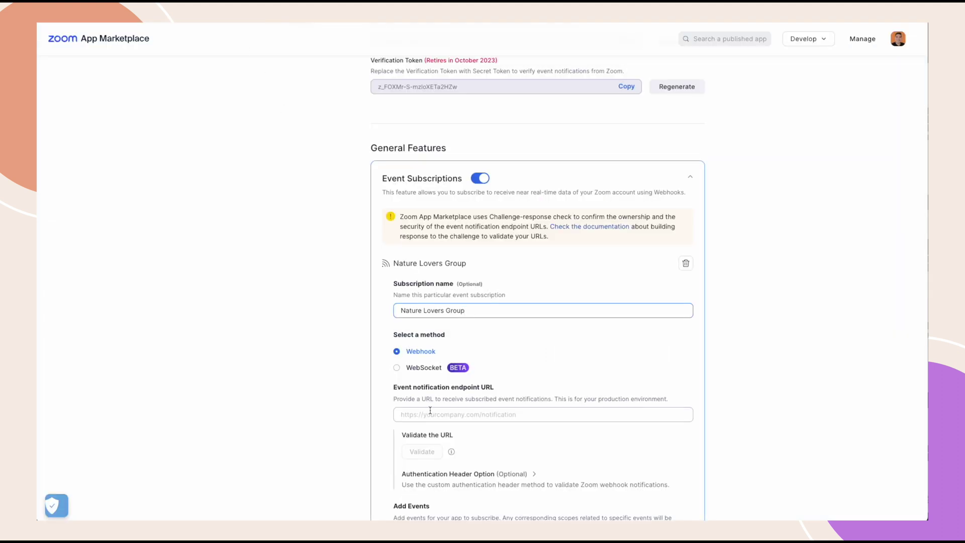
- Paste the notification URL as the subscription's event notification endpoint URL and validate it
{"action": "left_click", "coordinate": [430, 413]}
{"action": "key", "text": "ctrl+v"}
{"action": "left_click", "coordinate": [500, 435]}
{"action": "left_click", "coordinate": [421, 452]}
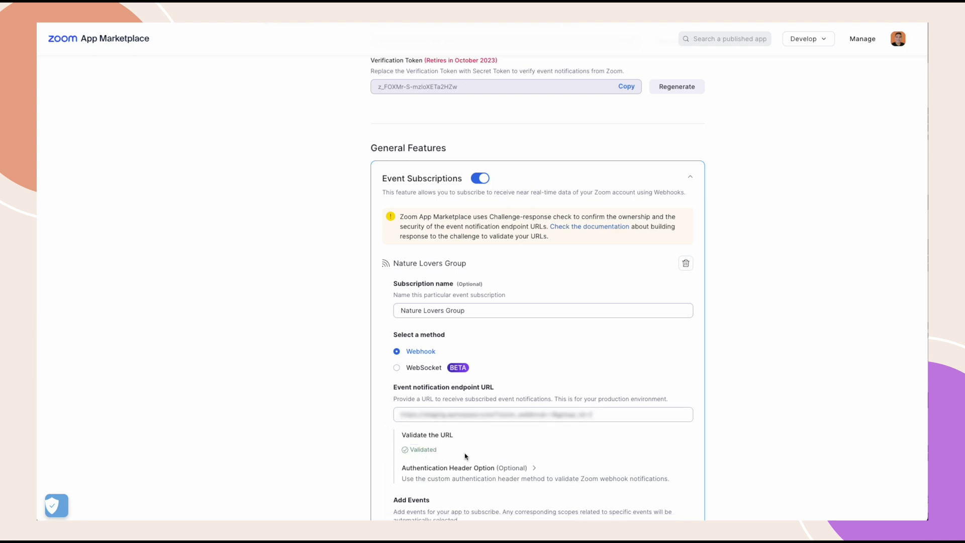
{"action": "scroll", "coordinate": [465, 456], "scroll_direction": "down", "scroll_amount": 4}
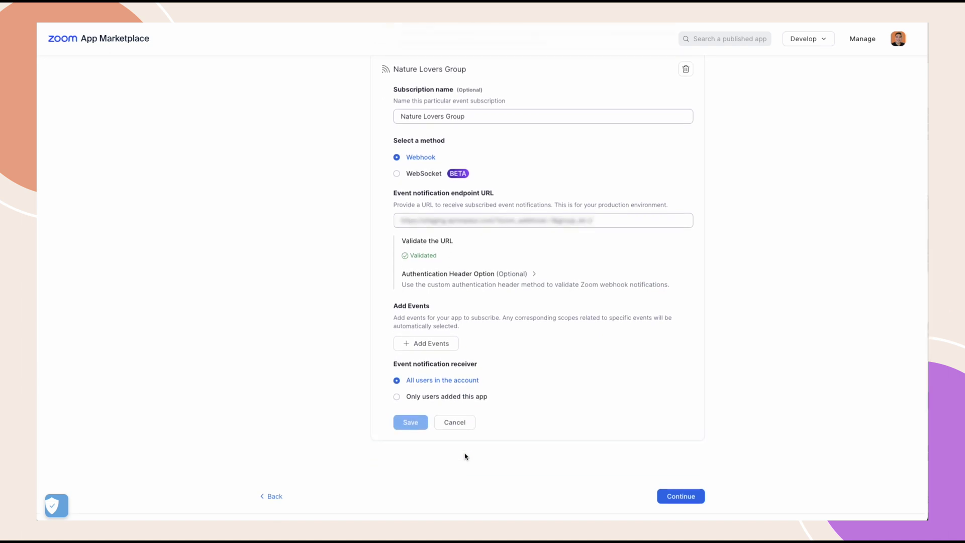
- Add the Start Meeting, End Meeting, Meeting updated and Meeting deleted events
{"action": "left_click", "coordinate": [422, 345]}
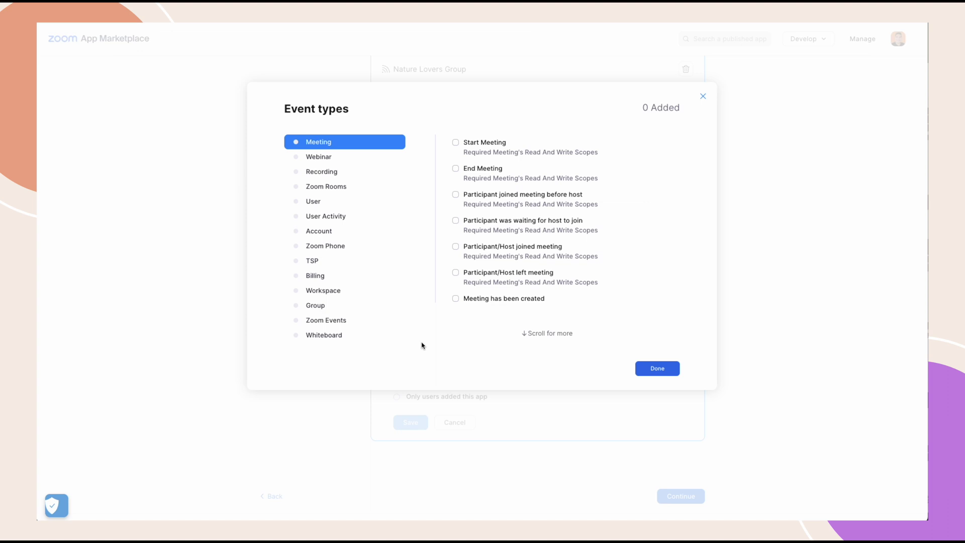
{"action": "left_click", "coordinate": [462, 144]}
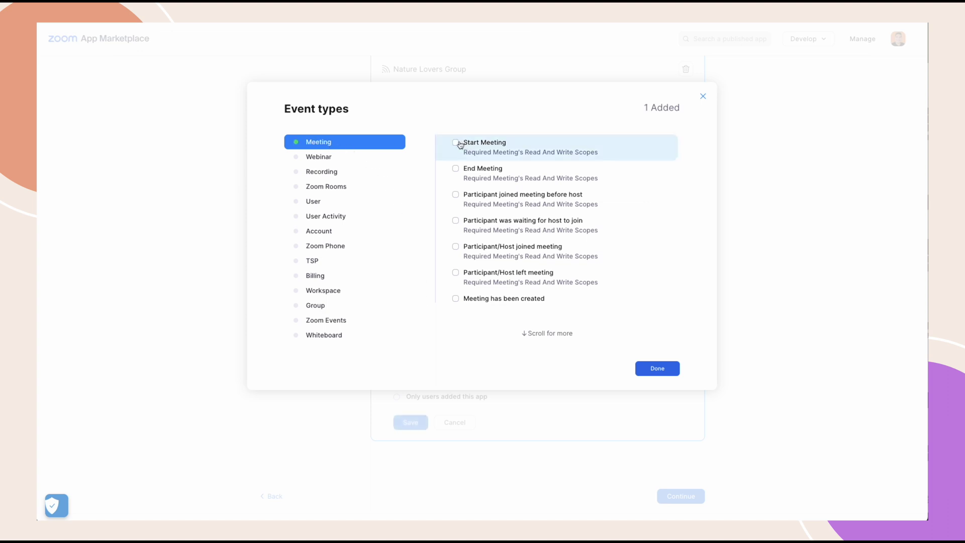
{"action": "left_click", "coordinate": [458, 168]}
{"action": "scroll", "coordinate": [484, 211], "scroll_direction": "down", "scroll_amount": 1}
{"action": "scroll", "coordinate": [488, 219], "scroll_direction": "down", "scroll_amount": 1}
{"action": "left_click", "coordinate": [465, 243]}
{"action": "left_click", "coordinate": [457, 271]}
- Add the Start, End, Updated and Deleted Webinar events plus All Recordings have completed, then confirm
{"action": "left_click", "coordinate": [347, 161]}
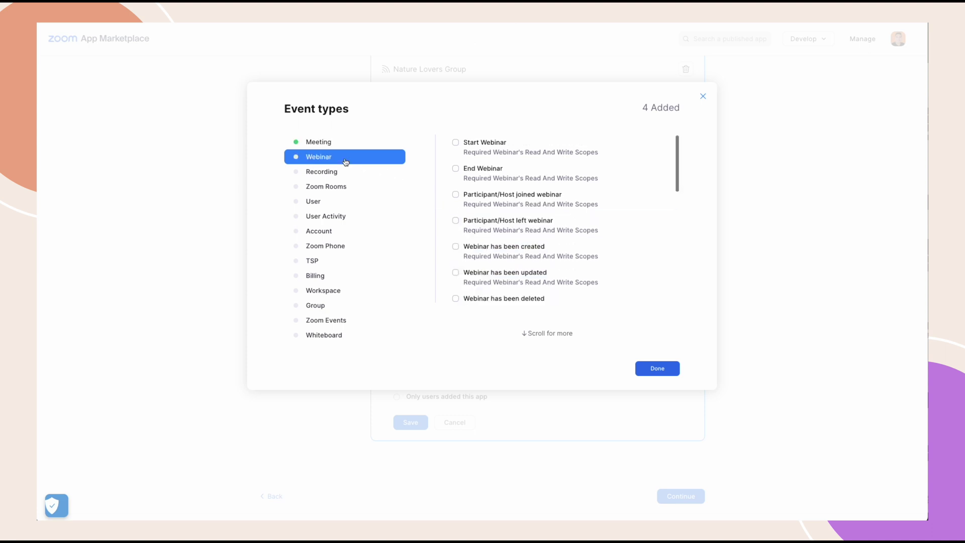
{"action": "left_click", "coordinate": [456, 144]}
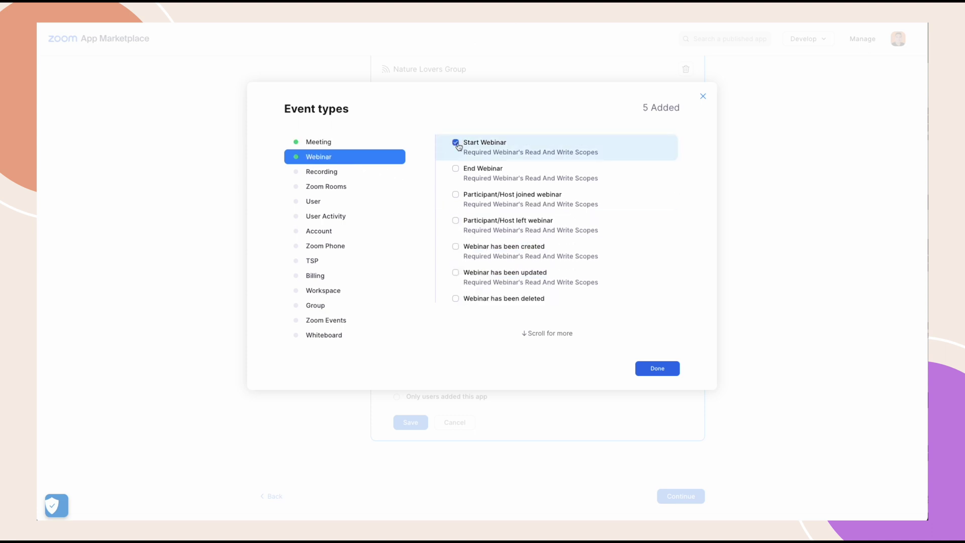
{"action": "left_click", "coordinate": [457, 170]}
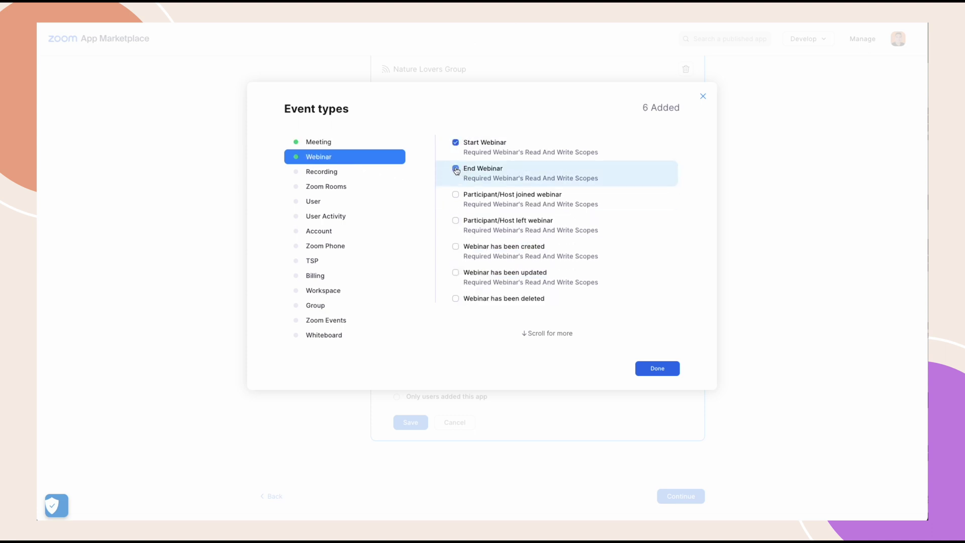
{"action": "left_click", "coordinate": [456, 274]}
{"action": "left_click", "coordinate": [461, 299]}
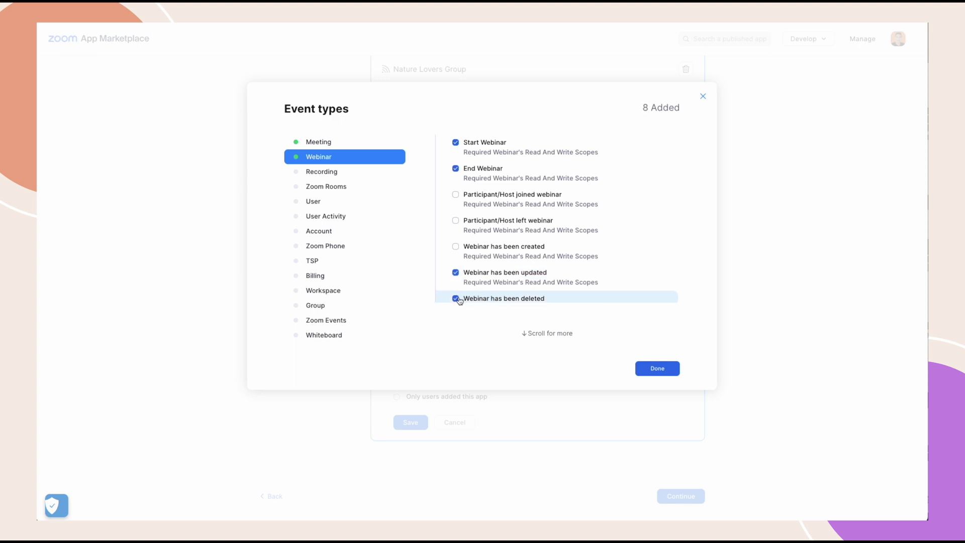
{"action": "left_click", "coordinate": [334, 177]}
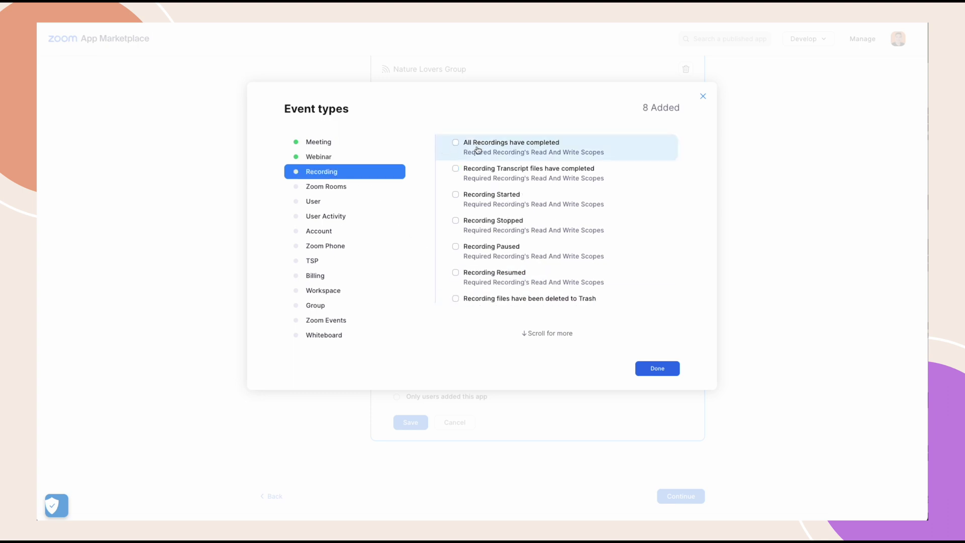
{"action": "left_click", "coordinate": [477, 150]}
{"action": "left_click", "coordinate": [654, 368]}
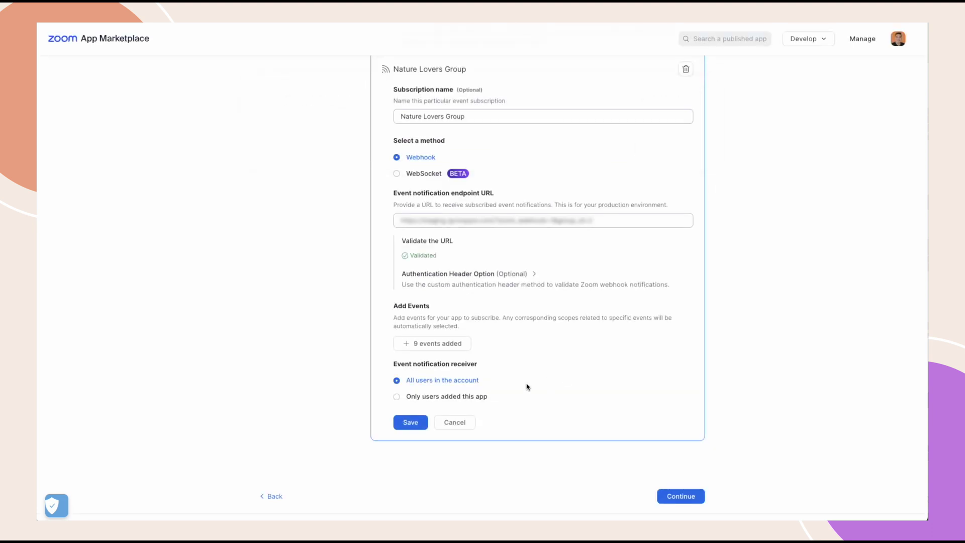
- Save the event subscription, then add the sub account user meetings and manage all user Webinars scopes
{"action": "left_click", "coordinate": [411, 423]}
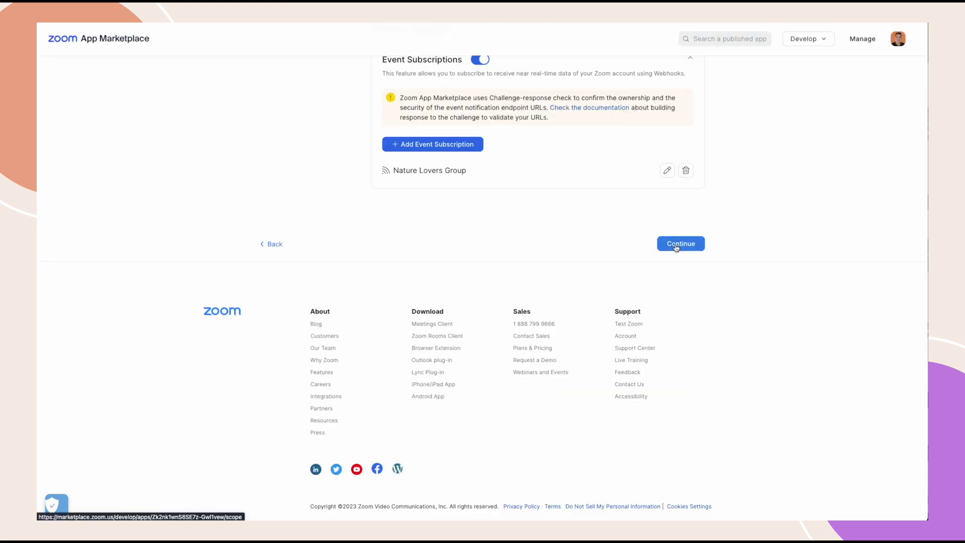
{"action": "left_click", "coordinate": [676, 246]}
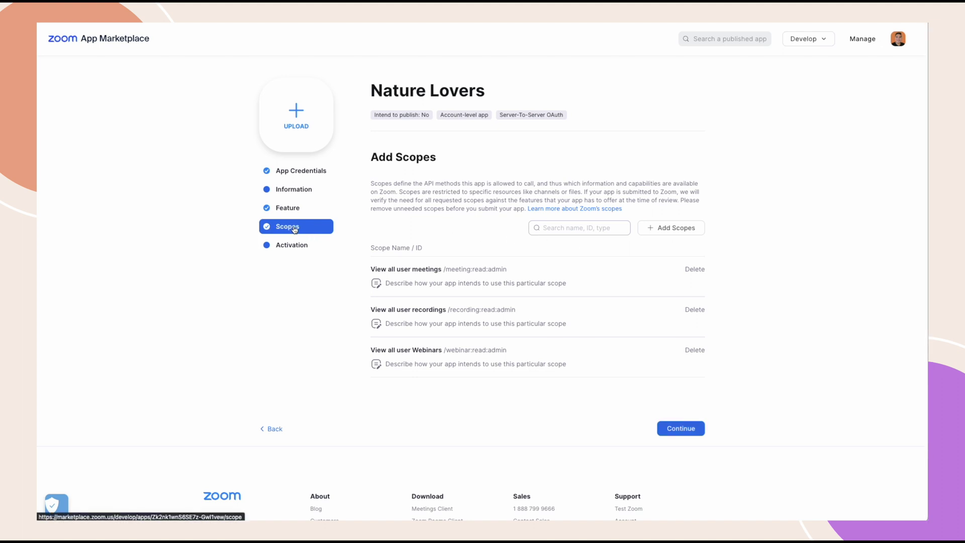
{"action": "left_click", "coordinate": [659, 229]}
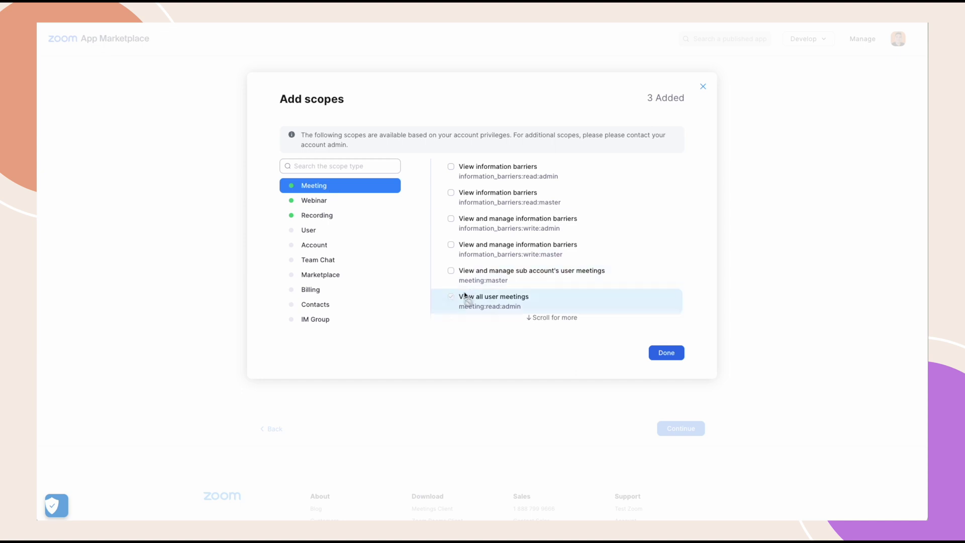
{"action": "left_click", "coordinate": [452, 271]}
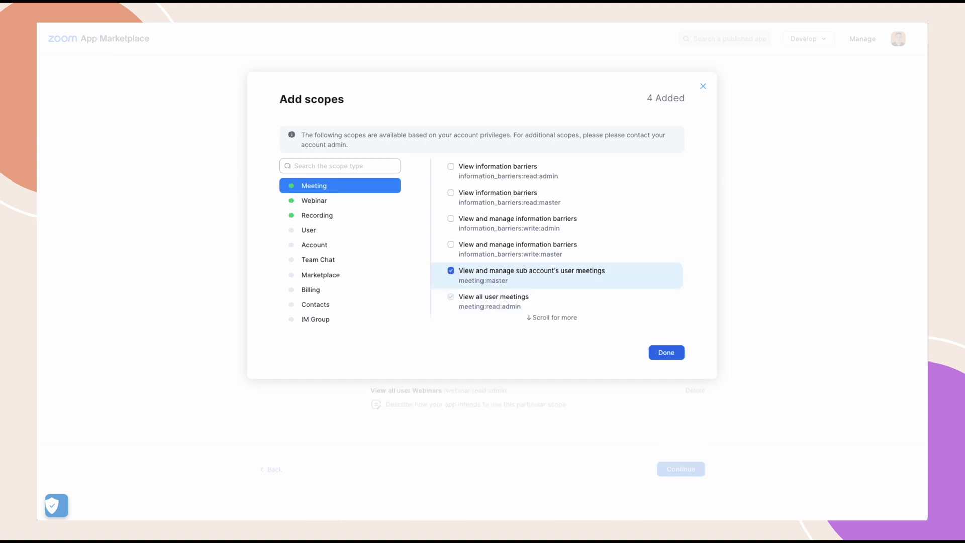
{"action": "left_click", "coordinate": [322, 203]}
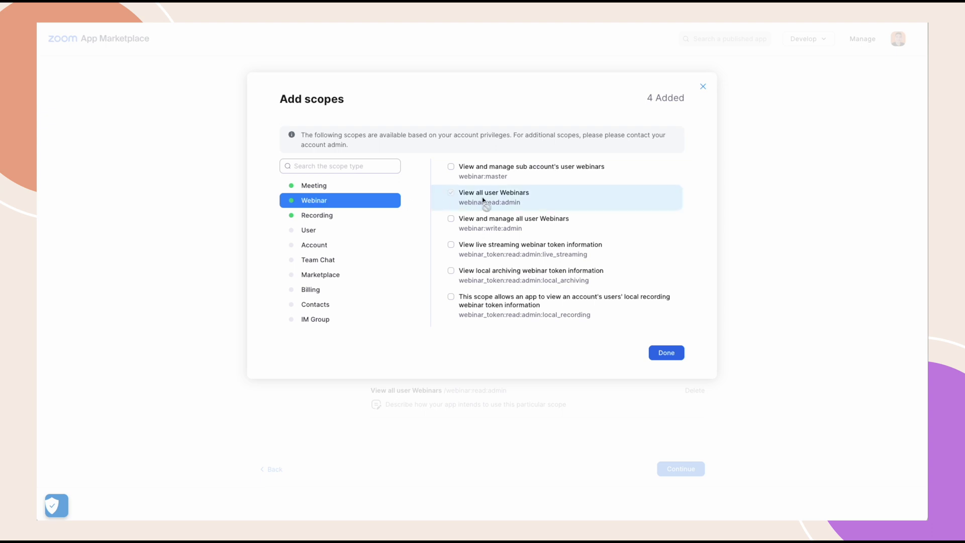
{"action": "left_click", "coordinate": [452, 220]}
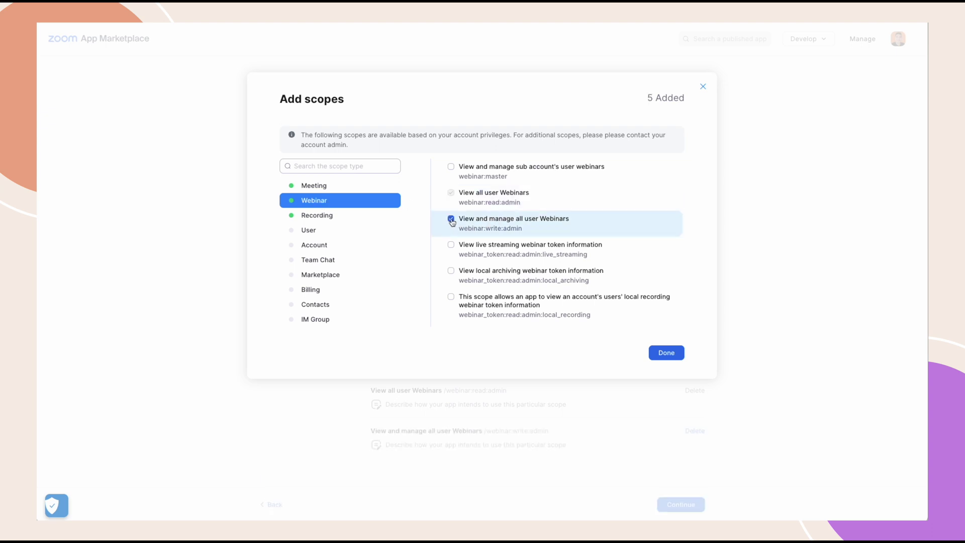
- Add the view all user information, view and manage users, and View report data scopes
{"action": "left_click", "coordinate": [315, 218]}
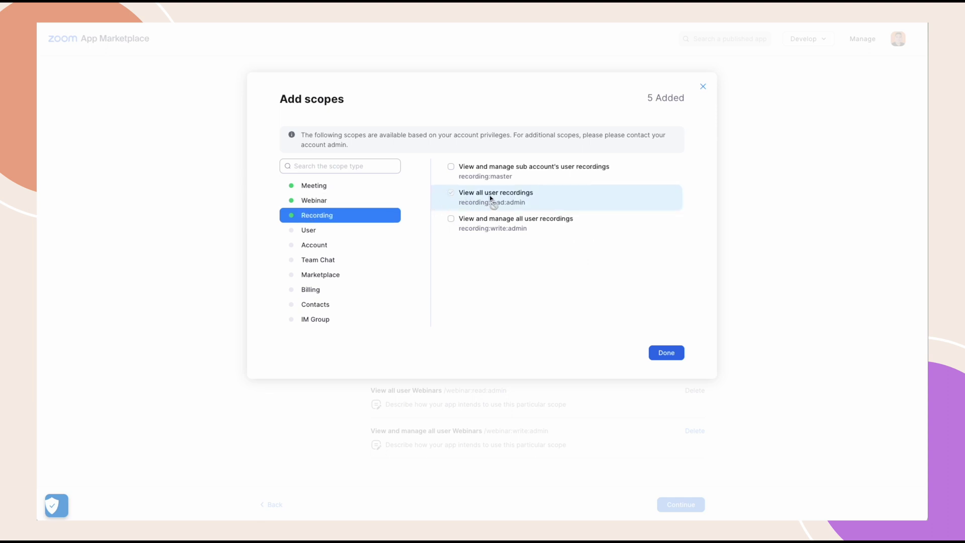
{"action": "left_click", "coordinate": [309, 232]}
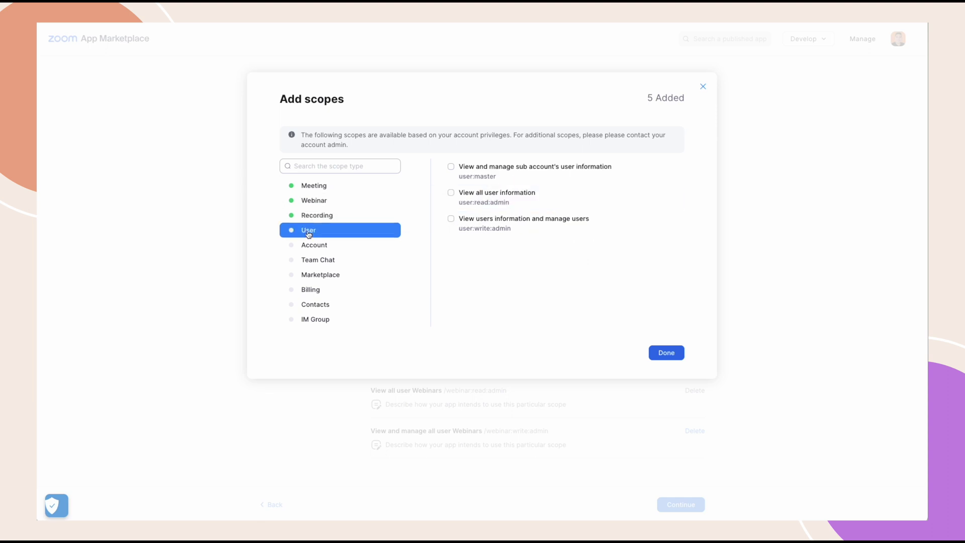
{"action": "left_click", "coordinate": [451, 196]}
{"action": "left_click", "coordinate": [452, 219]}
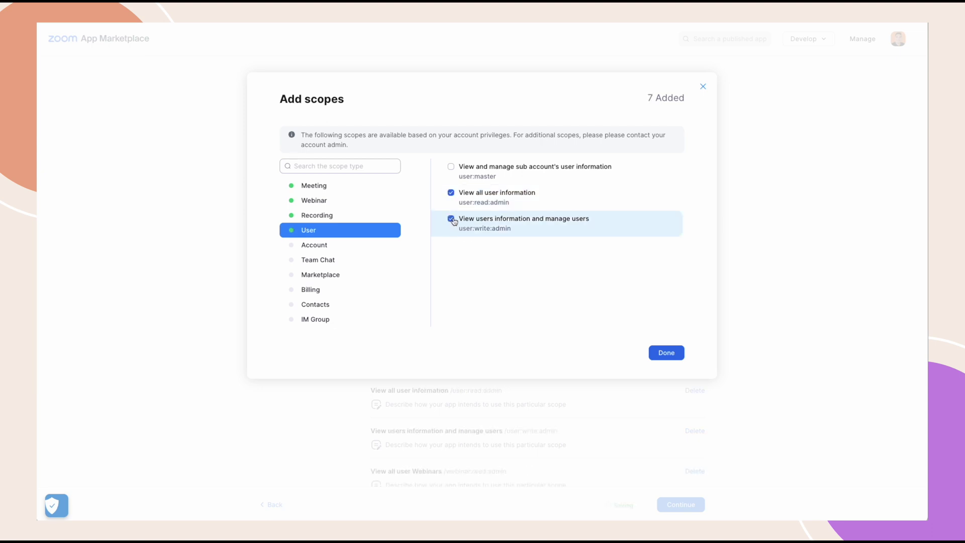
{"action": "scroll", "coordinate": [362, 272], "scroll_direction": "down", "scroll_amount": 5}
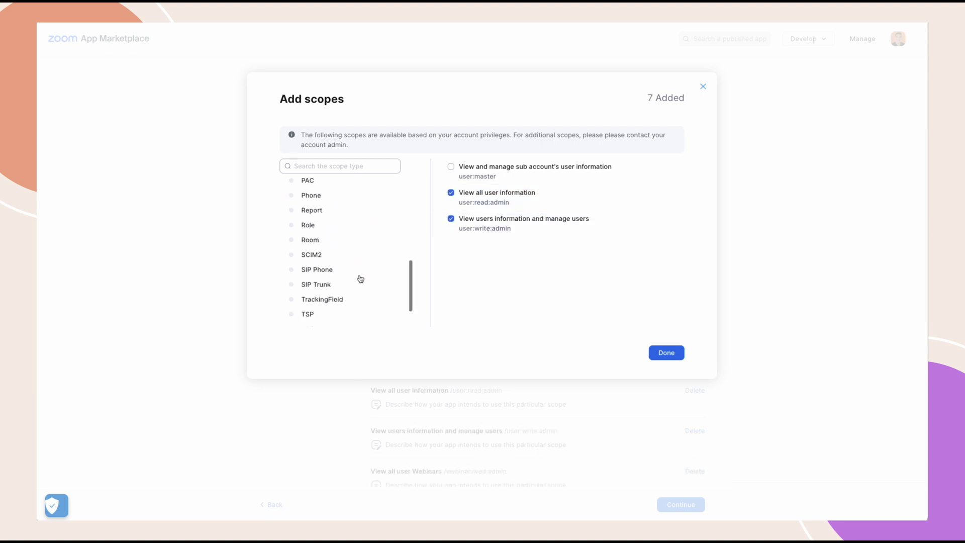
{"action": "scroll", "coordinate": [361, 279], "scroll_direction": "up", "scroll_amount": 2}
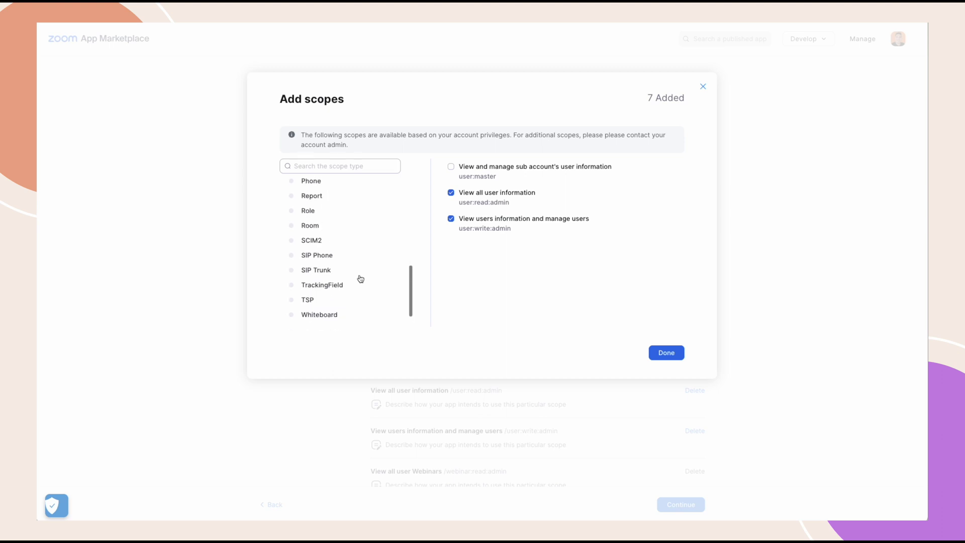
{"action": "left_click", "coordinate": [316, 196]}
{"action": "left_click", "coordinate": [451, 194]}
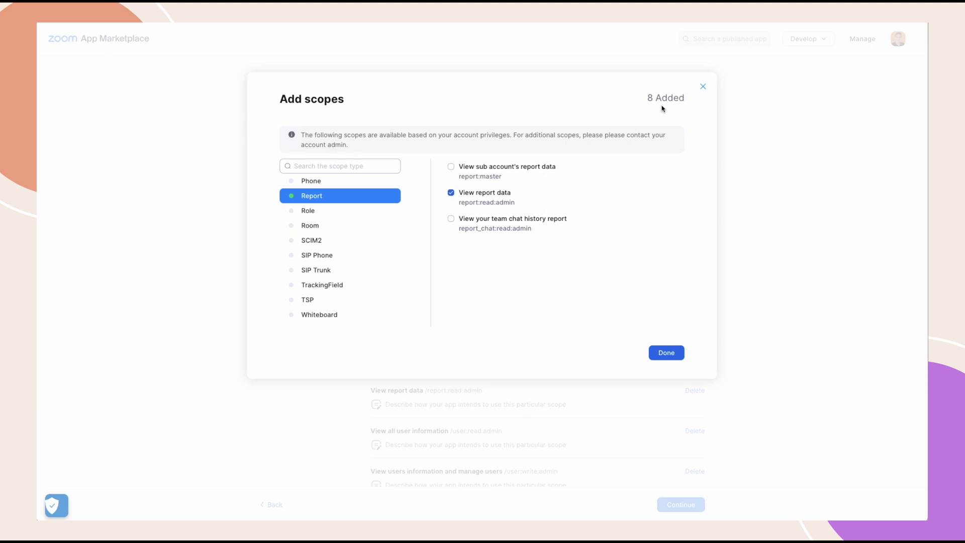
{"action": "left_click", "coordinate": [668, 357]}
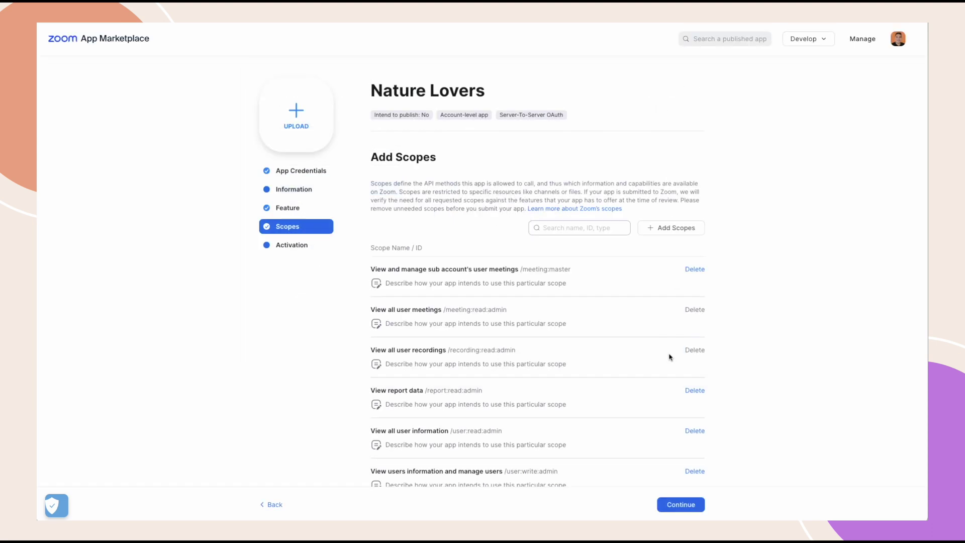
- Continue to the Activation step and activate the Nature Lovers app
{"action": "left_click", "coordinate": [677, 504]}
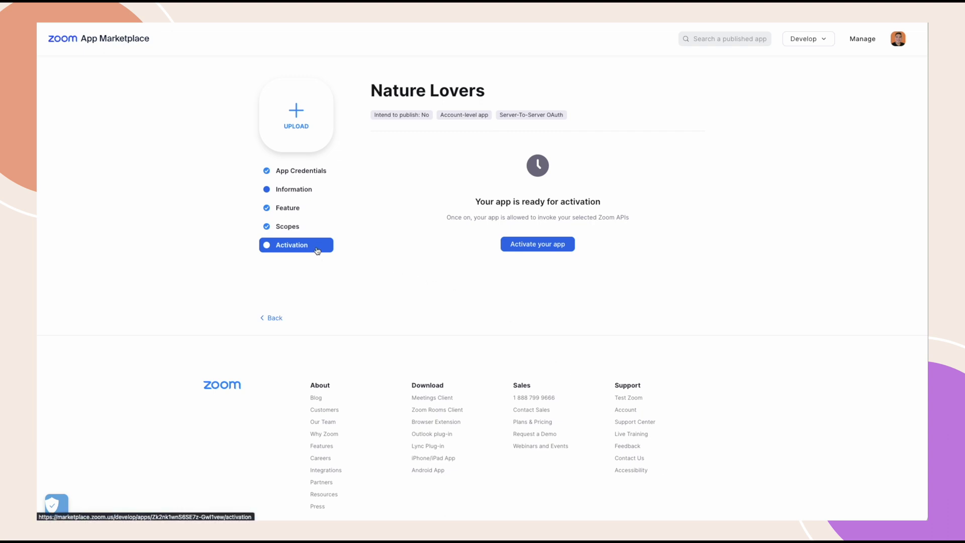
{"action": "left_click", "coordinate": [528, 245]}
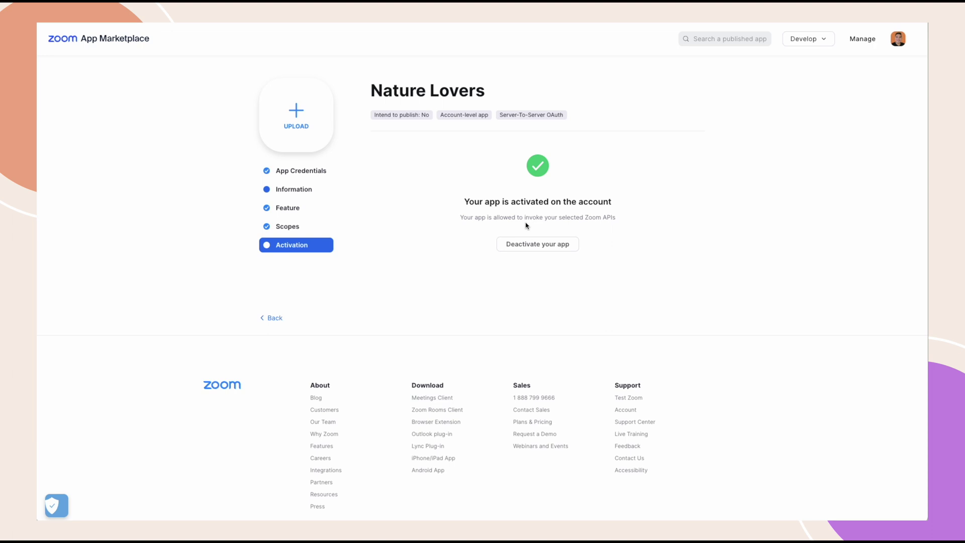
- Show the Nature Lovers app's App Credentials and copy its Account ID
{"action": "left_click", "coordinate": [314, 172]}
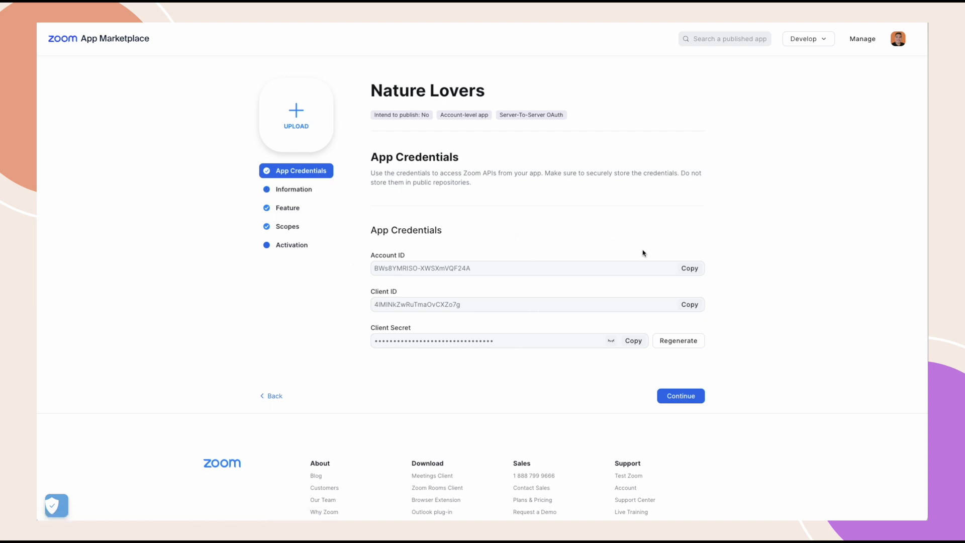
{"action": "left_click", "coordinate": [689, 268]}
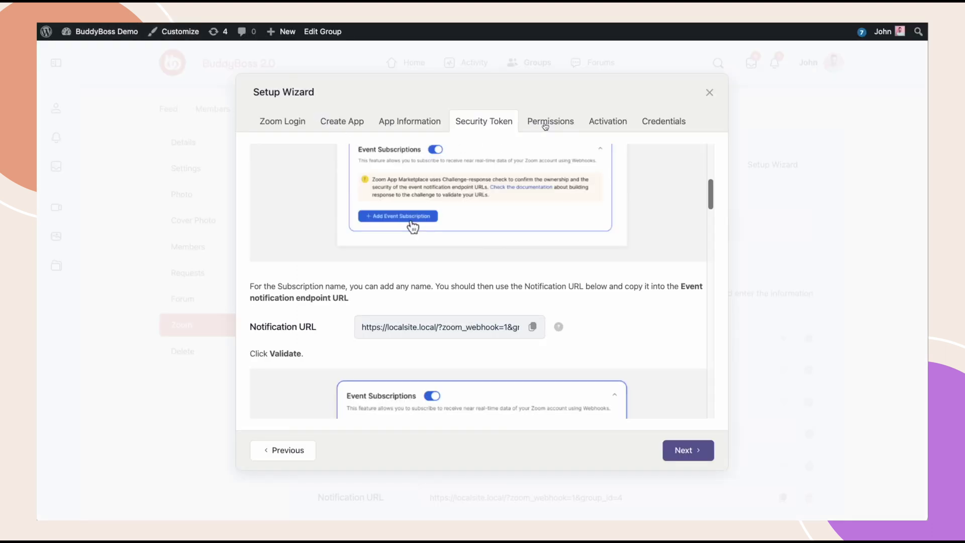
- Go to the wizard's Credentials step and paste the Account ID
{"action": "left_click", "coordinate": [551, 122]}
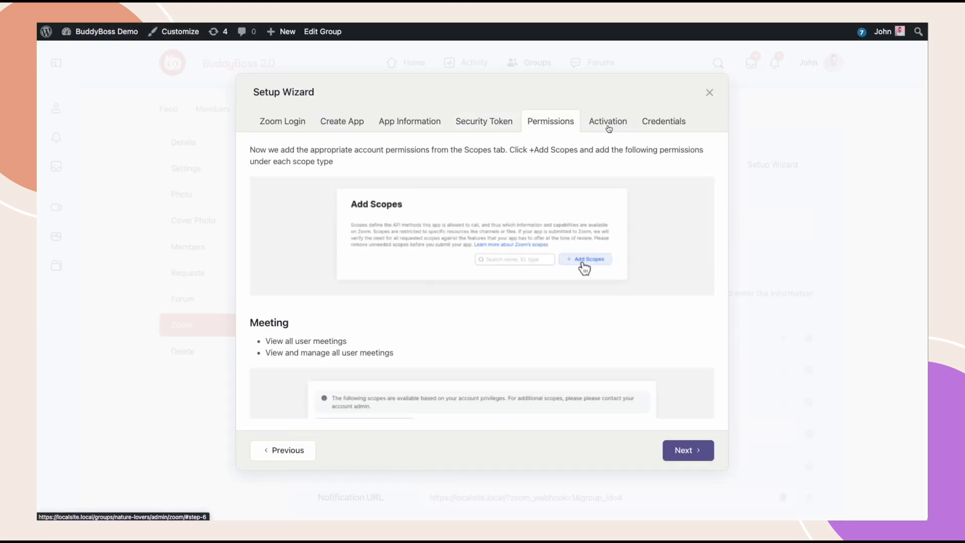
{"action": "left_click", "coordinate": [609, 126]}
{"action": "left_click", "coordinate": [659, 124]}
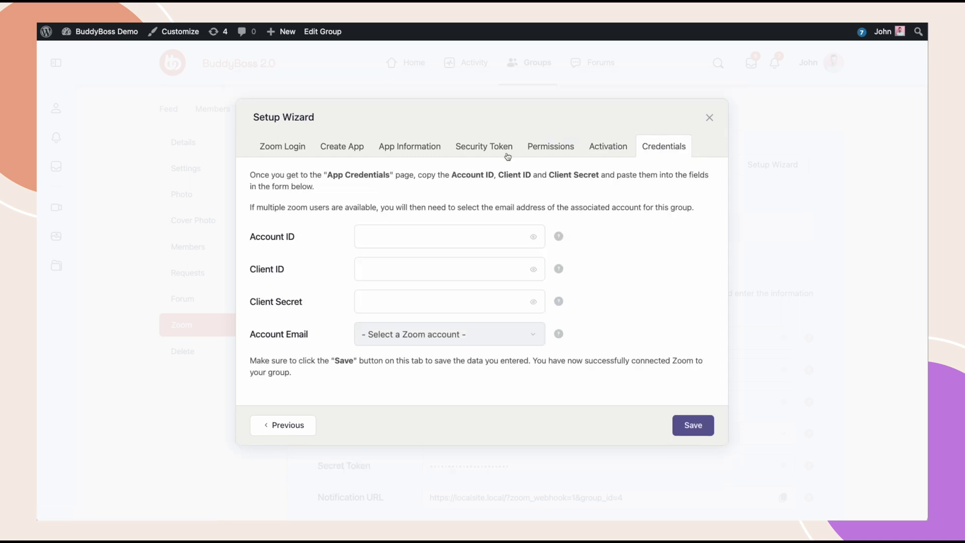
{"action": "left_click", "coordinate": [386, 232]}
{"action": "key", "text": "ctrl+v"}
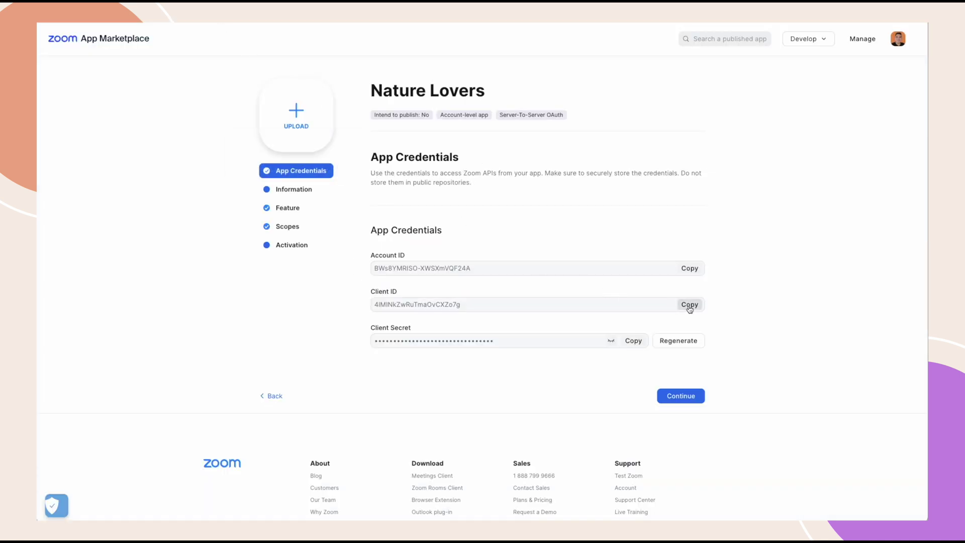
- Copy the Client ID and Client Secret from Zoom into the wizard and save the credentials
{"action": "left_click", "coordinate": [690, 305]}
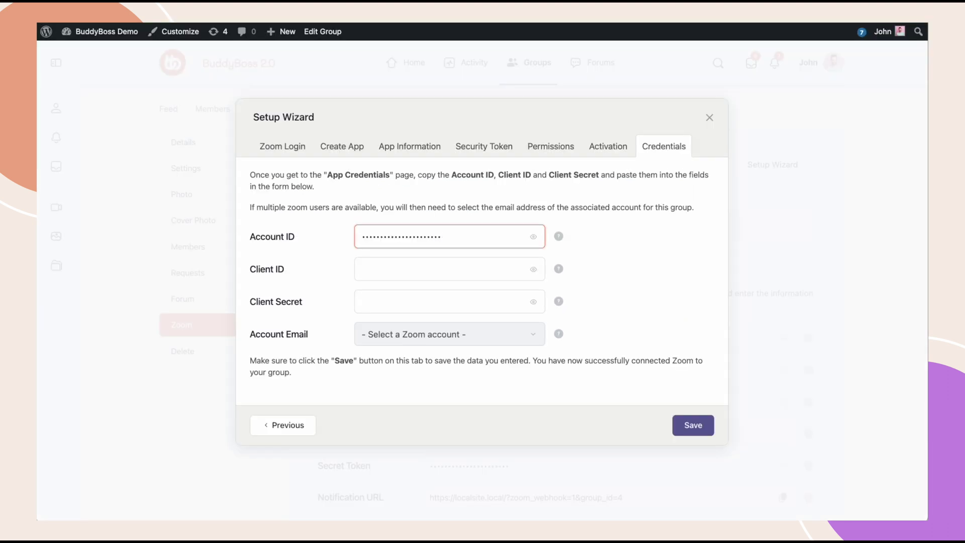
{"action": "left_click", "coordinate": [384, 267]}
{"action": "key", "text": "ctrl+v"}
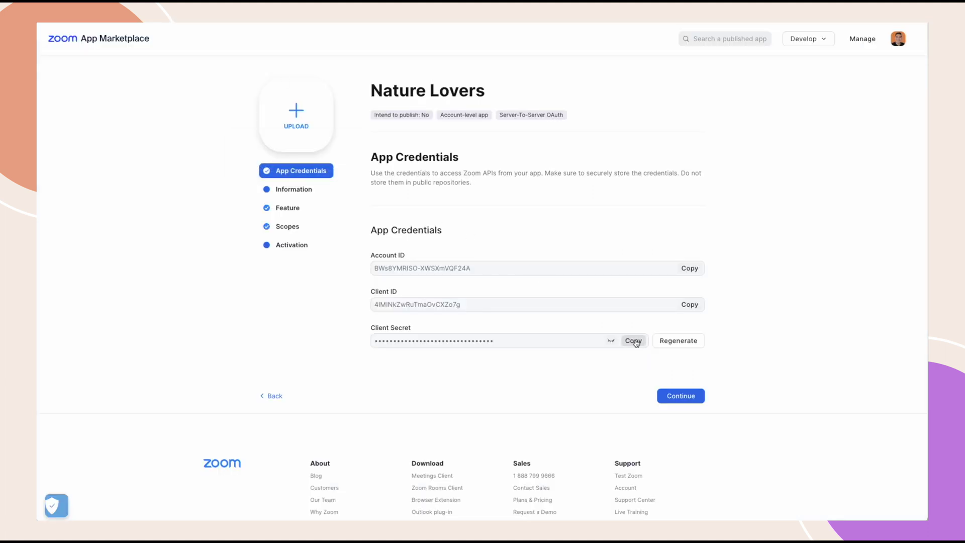
{"action": "left_click", "coordinate": [634, 341]}
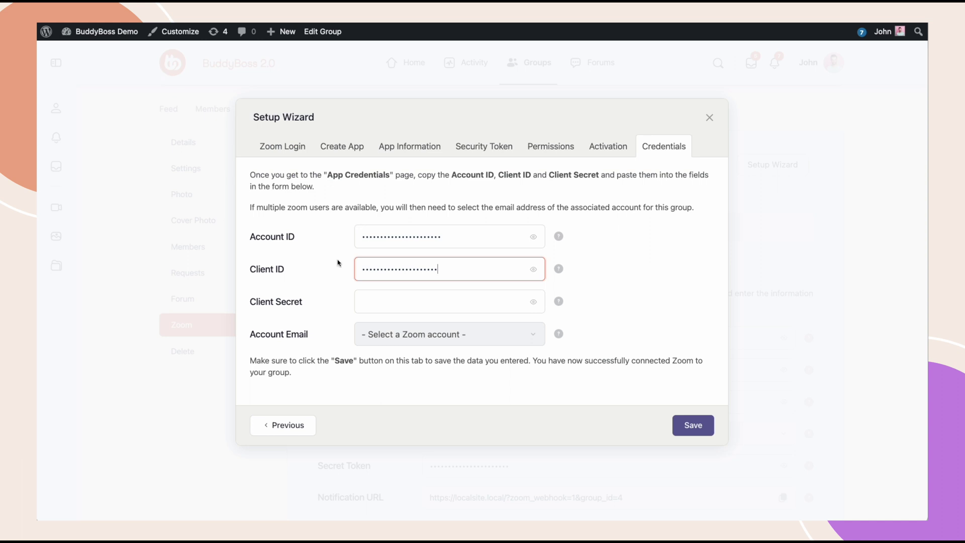
{"action": "left_click", "coordinate": [376, 302]}
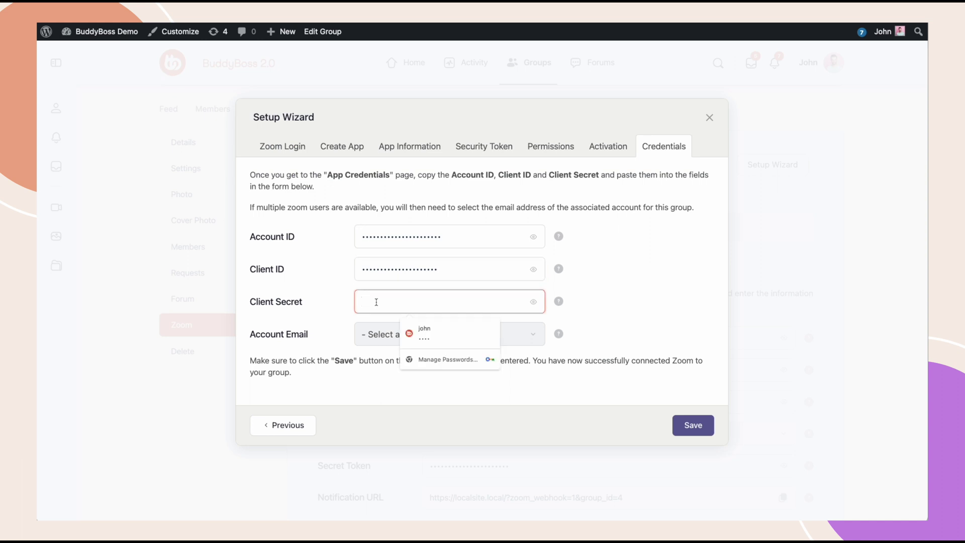
{"action": "key", "text": "ctrl+v"}
{"action": "left_click", "coordinate": [603, 316]}
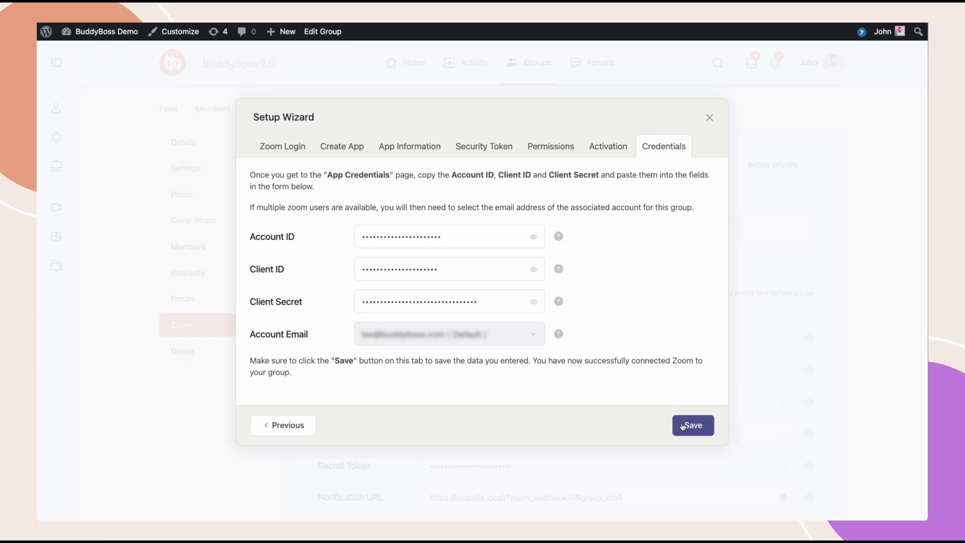
{"action": "left_click", "coordinate": [683, 426]}
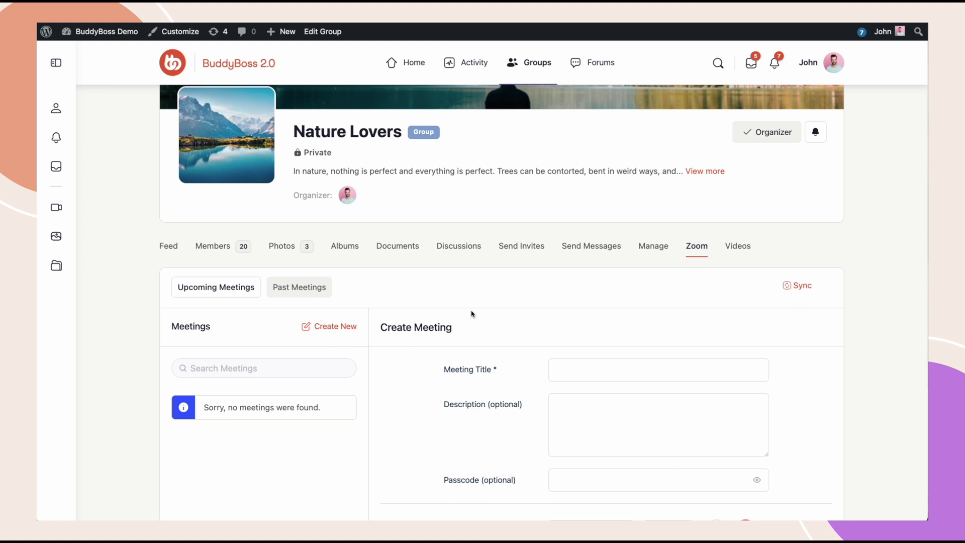
- Title the new meeting 'Friday Update Meeting'
{"action": "left_click", "coordinate": [567, 363]}
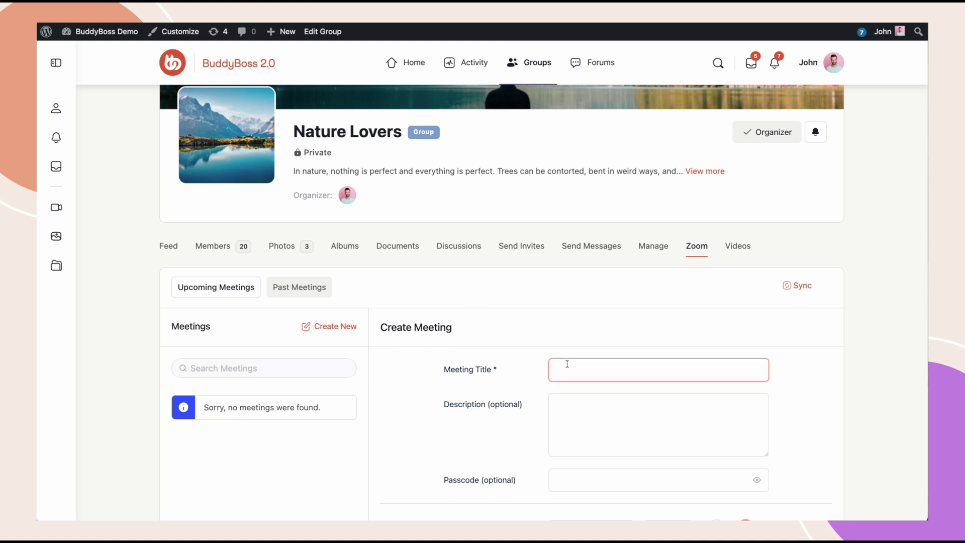
{"action": "type", "text": "Friday Update Meeting"}
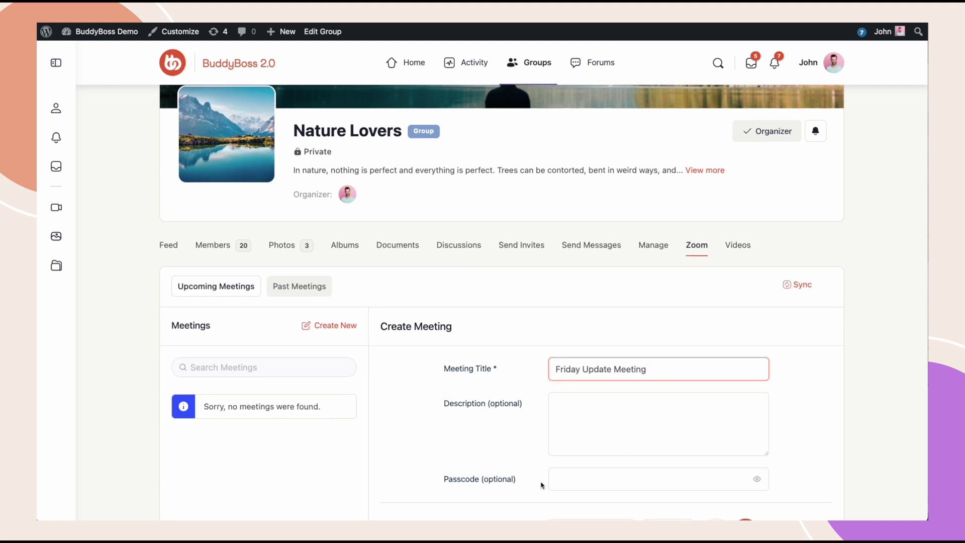
{"action": "scroll", "coordinate": [608, 479], "scroll_direction": "down", "scroll_amount": 10}
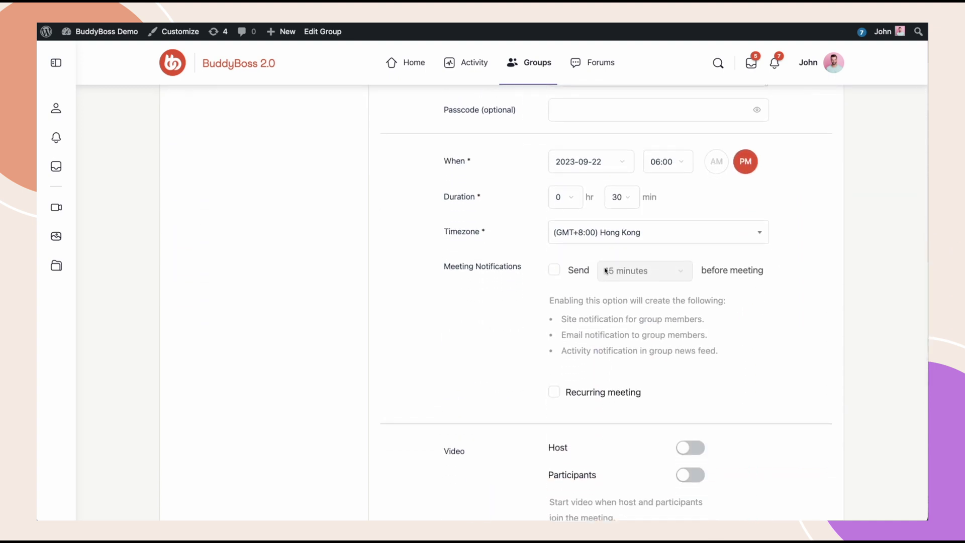
- Keep date 2023-09-22, set start time 11:00 PM, duration 2 hr 0 min, and host video on
{"action": "left_click", "coordinate": [623, 162]}
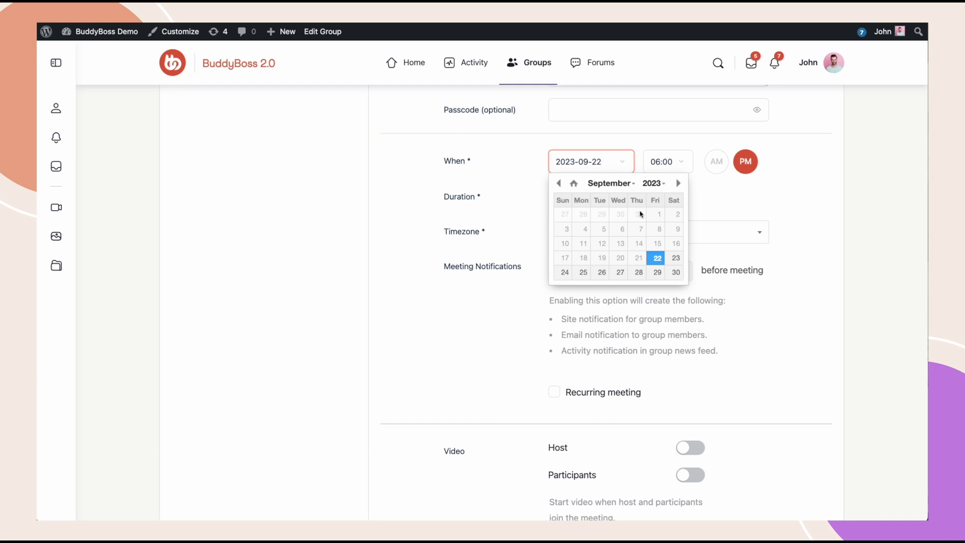
{"action": "left_click", "coordinate": [698, 202]}
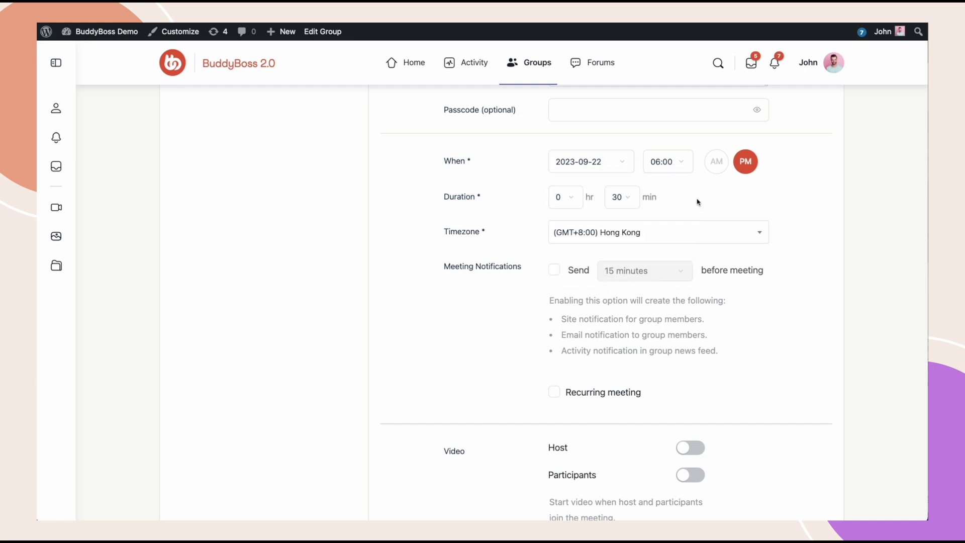
{"action": "left_click", "coordinate": [683, 161]}
{"action": "scroll", "coordinate": [666, 236], "scroll_direction": "down", "scroll_amount": 2}
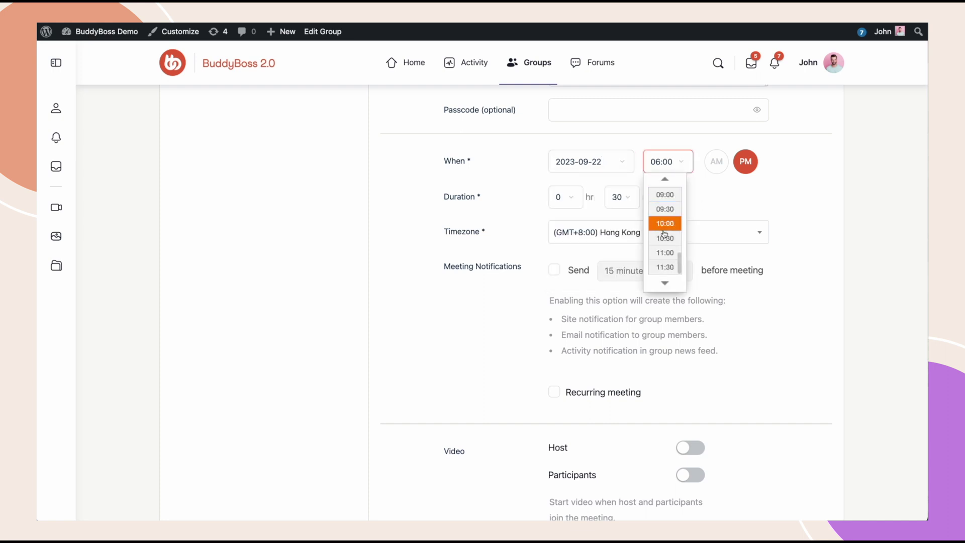
{"action": "left_click", "coordinate": [670, 252]}
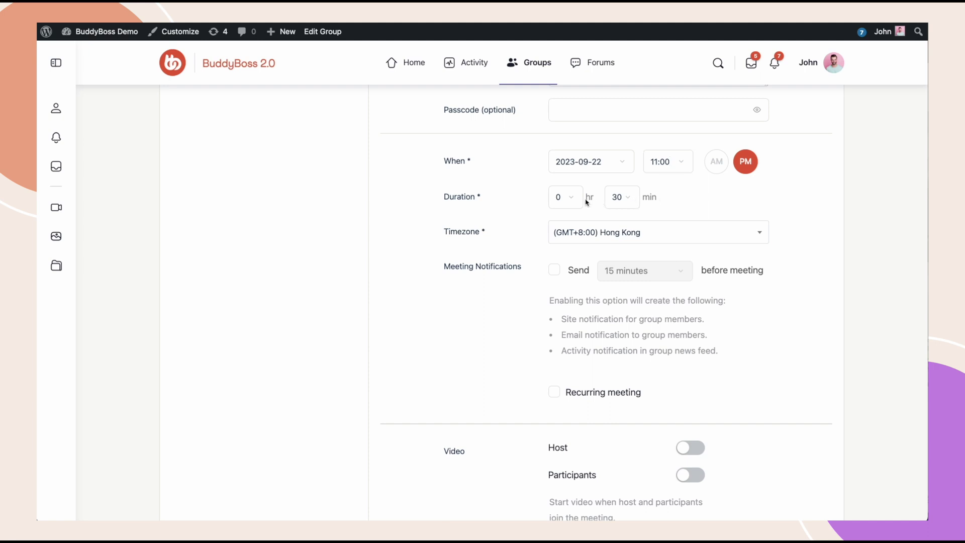
{"action": "left_click", "coordinate": [628, 198]}
{"action": "left_click", "coordinate": [619, 172]}
{"action": "left_click", "coordinate": [570, 198]}
{"action": "left_click", "coordinate": [561, 222]}
{"action": "left_click", "coordinate": [690, 449]}
- Create the Friday Update Meeting from the bottom of the meeting form
{"action": "scroll", "coordinate": [689, 447], "scroll_direction": "down", "scroll_amount": 6}
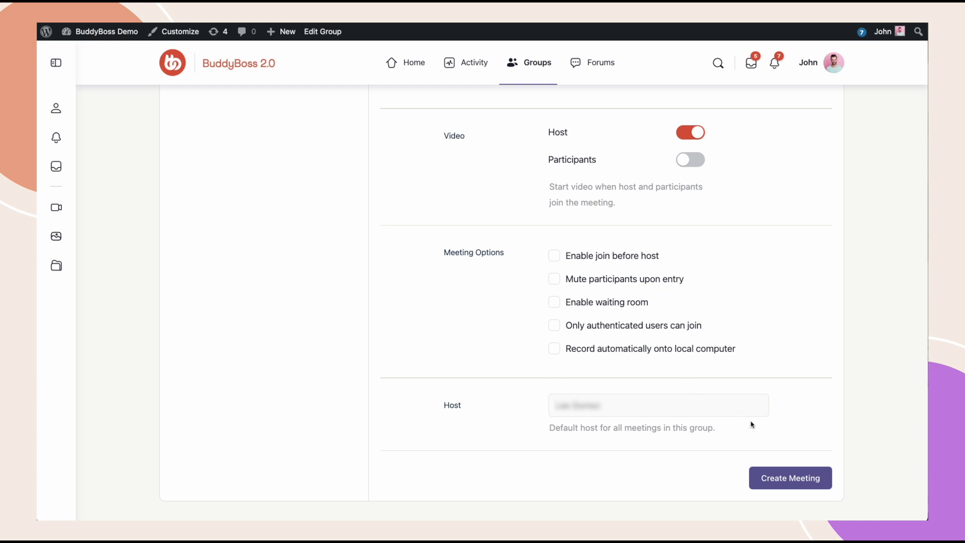
{"action": "left_click", "coordinate": [794, 481]}
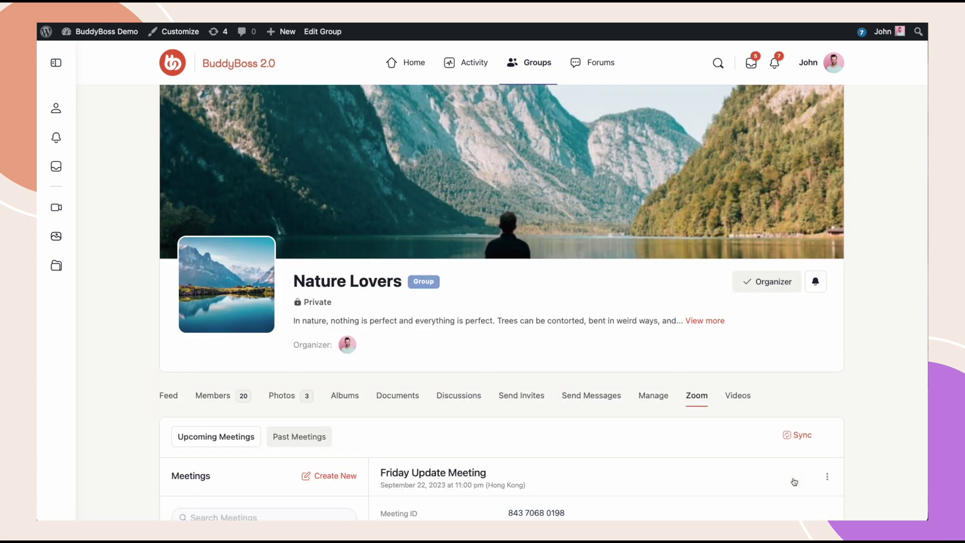
- Copy the Friday Update Meeting invitation text and close the invitation window
{"action": "scroll", "coordinate": [795, 482], "scroll_direction": "down", "scroll_amount": 7}
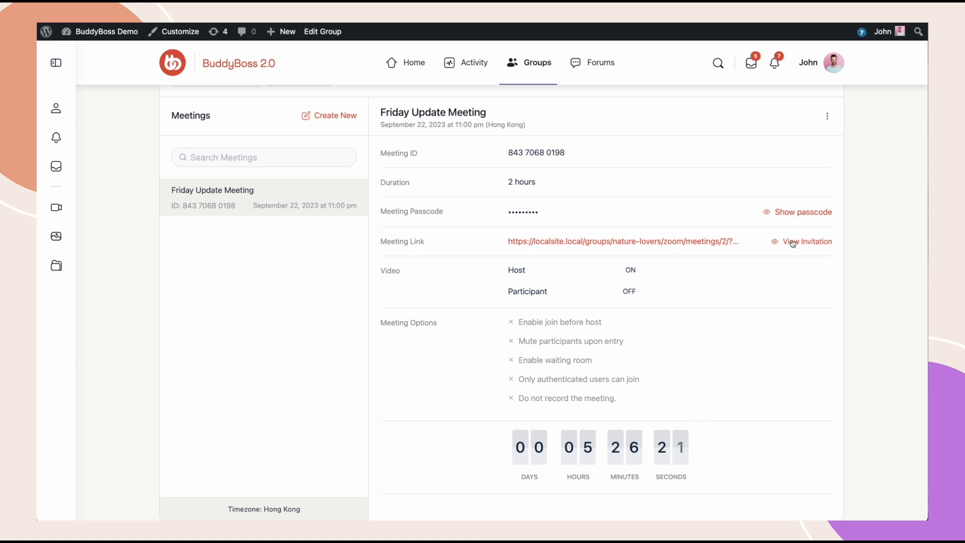
{"action": "left_click", "coordinate": [792, 244]}
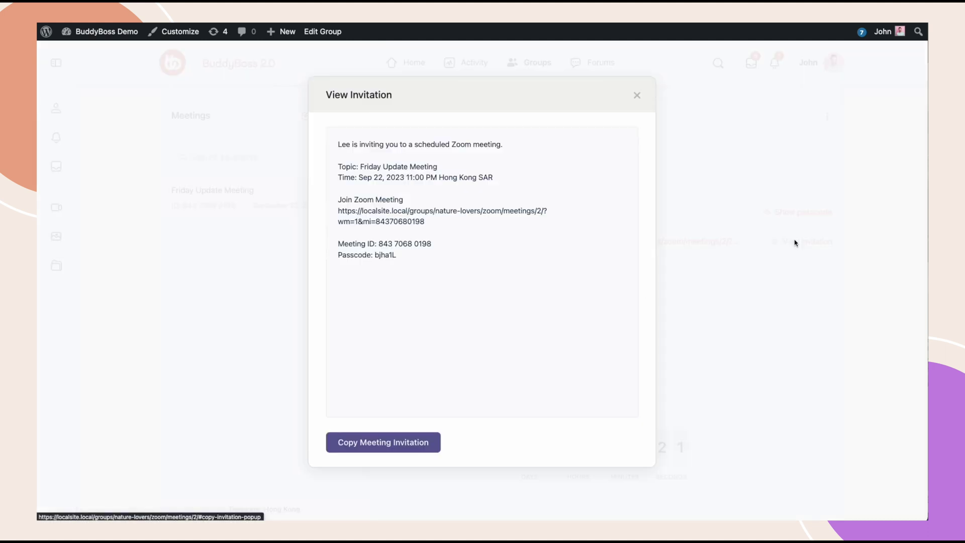
{"action": "left_click", "coordinate": [391, 446]}
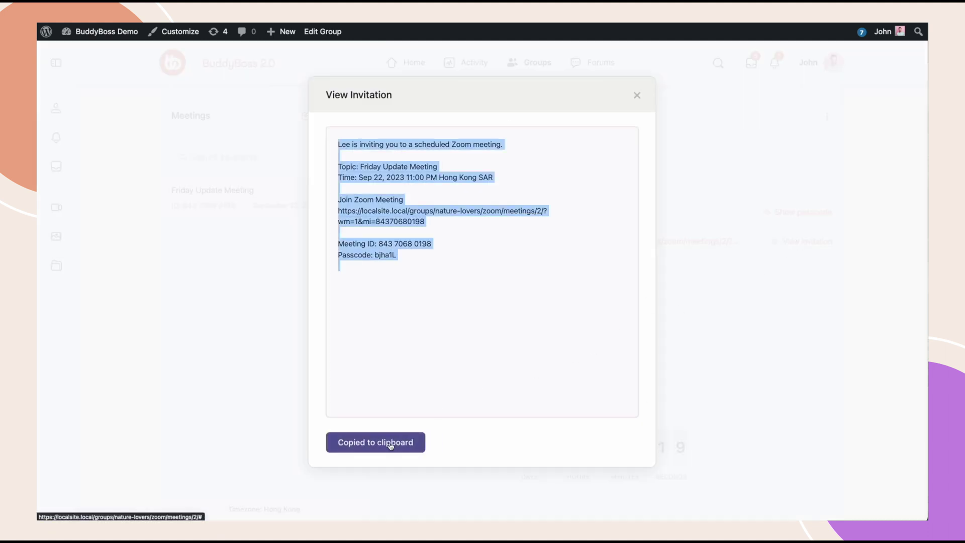
{"action": "left_click", "coordinate": [636, 96]}
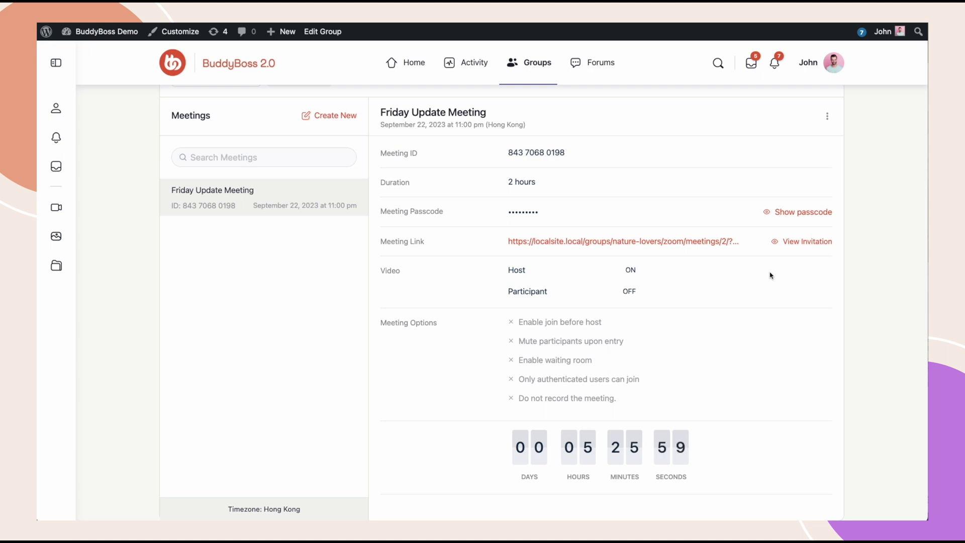
{"action": "scroll", "coordinate": [784, 211], "scroll_direction": "up", "scroll_amount": 1}
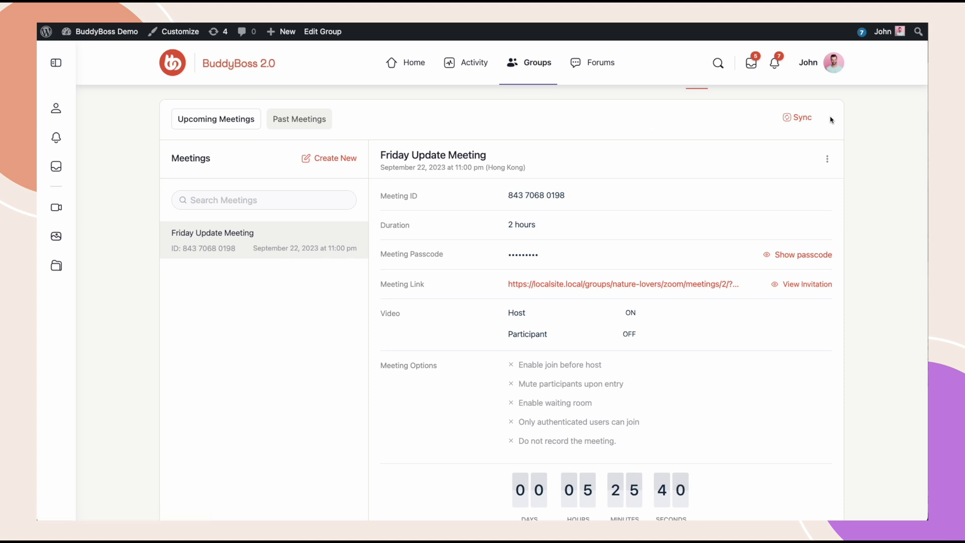
{"action": "scroll", "coordinate": [825, 124], "scroll_direction": "up", "scroll_amount": 1}
- Scroll the group feed down to the post announcing Friday Update Meeting
{"action": "left_click", "coordinate": [172, 134]}
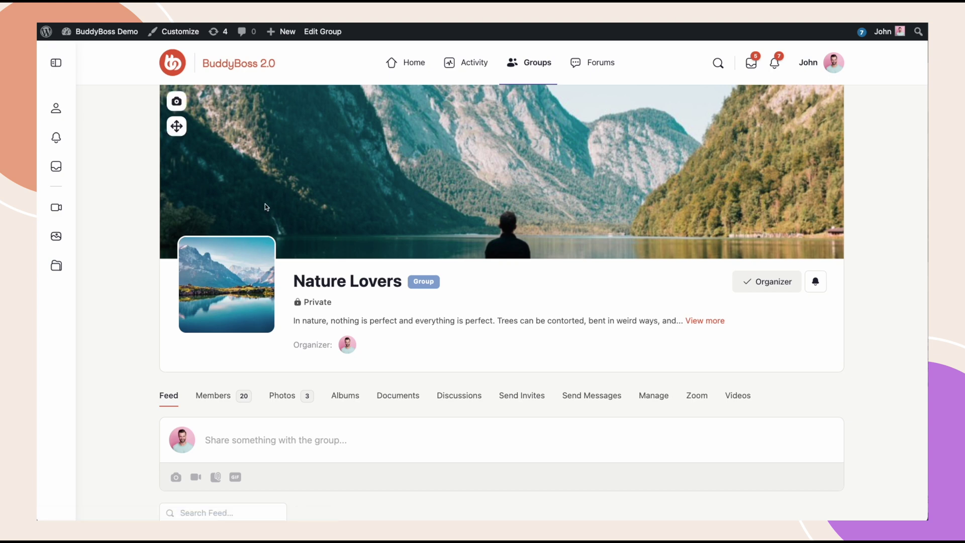
{"action": "scroll", "coordinate": [429, 403], "scroll_direction": "down", "scroll_amount": 2}
{"action": "scroll", "coordinate": [431, 403], "scroll_direction": "down", "scroll_amount": 5}
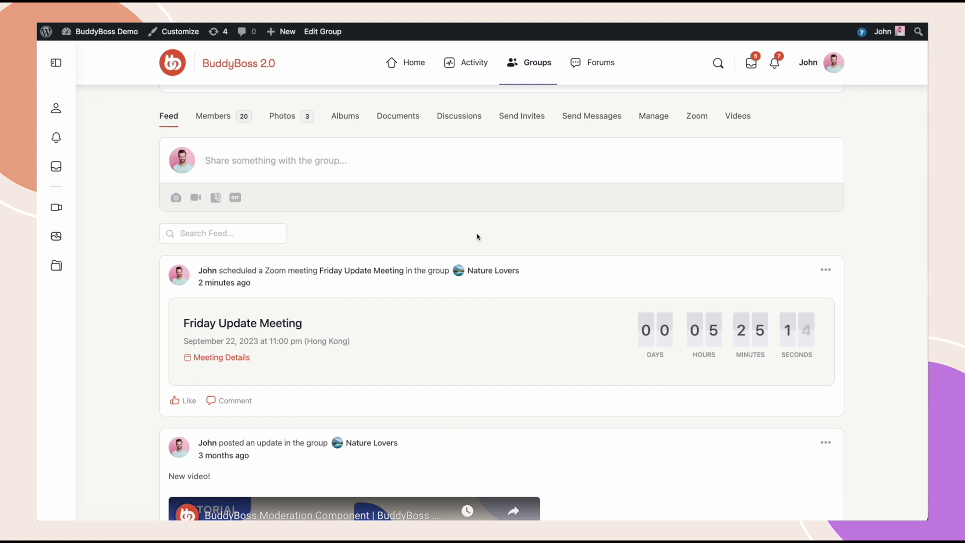
- Show the Nature Lovers members list and scroll to the member cards with role badges
{"action": "left_click", "coordinate": [214, 117]}
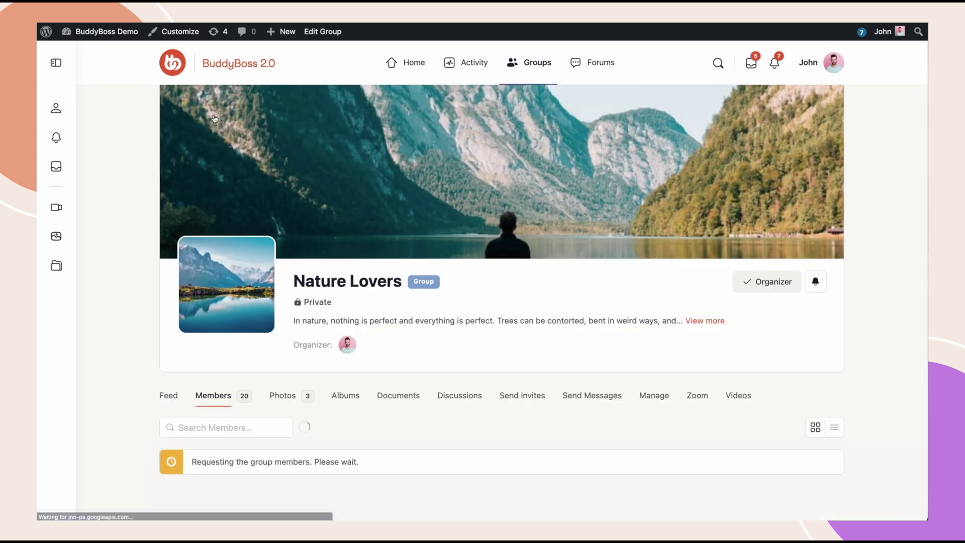
{"action": "scroll", "coordinate": [450, 402], "scroll_direction": "down", "scroll_amount": 5}
{"action": "scroll", "coordinate": [451, 410], "scroll_direction": "down", "scroll_amount": 4}
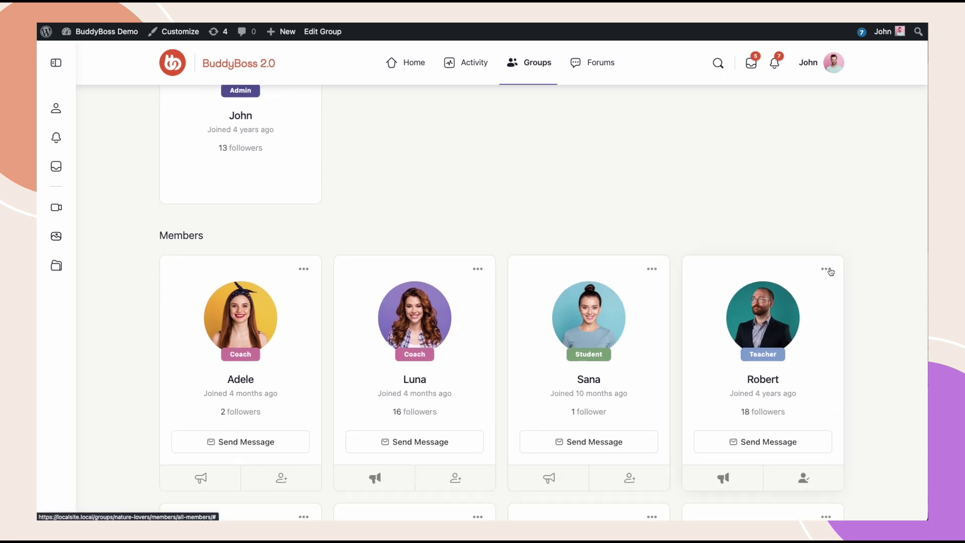
- View the site as a group member and check the new-meeting notification
{"action": "left_click", "coordinate": [827, 270]}
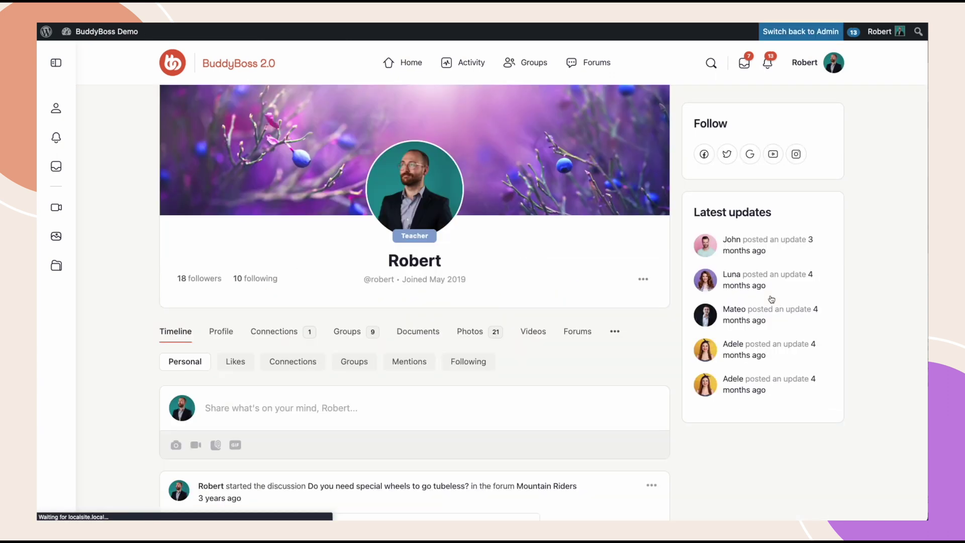
{"action": "left_click", "coordinate": [767, 66]}
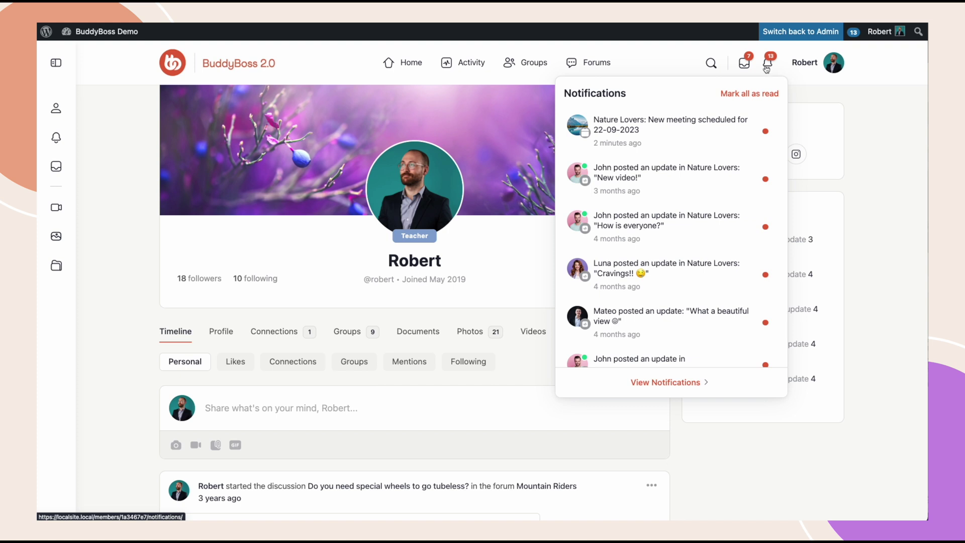
{"action": "mouse_move", "coordinate": [711, 145]}
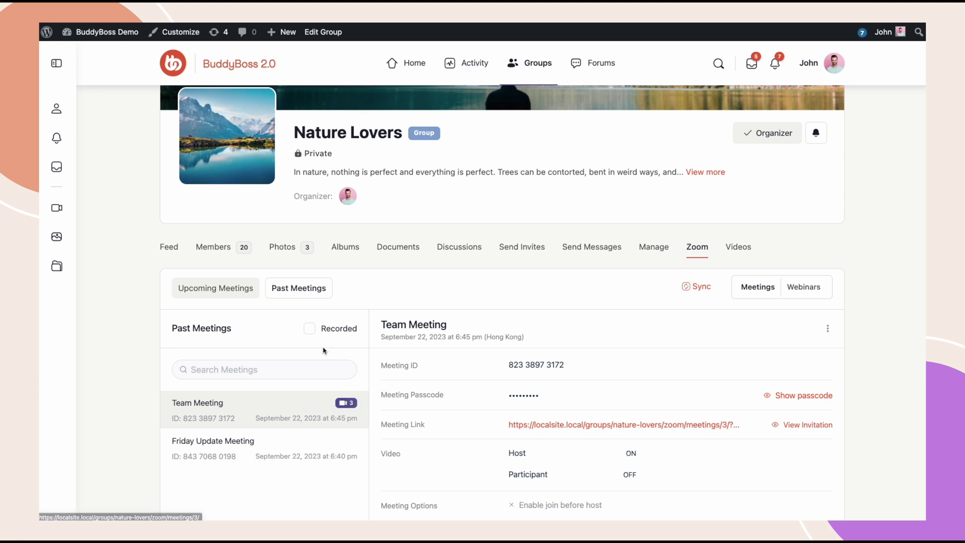
- Filter past meetings to Recorded and list Team Meeting's video, audio and chat recordings
{"action": "left_click", "coordinate": [310, 331]}
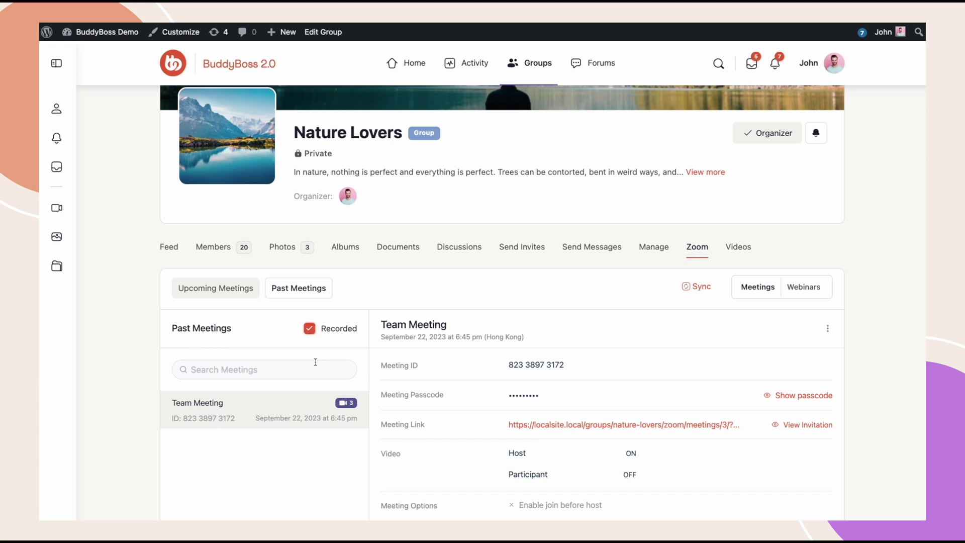
{"action": "scroll", "coordinate": [514, 408], "scroll_direction": "down", "scroll_amount": 3}
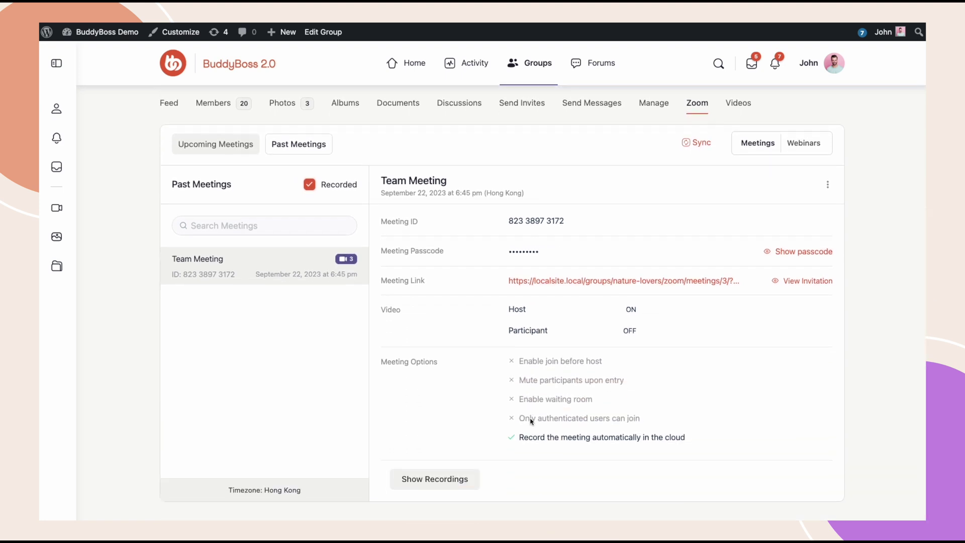
{"action": "left_click", "coordinate": [432, 478]}
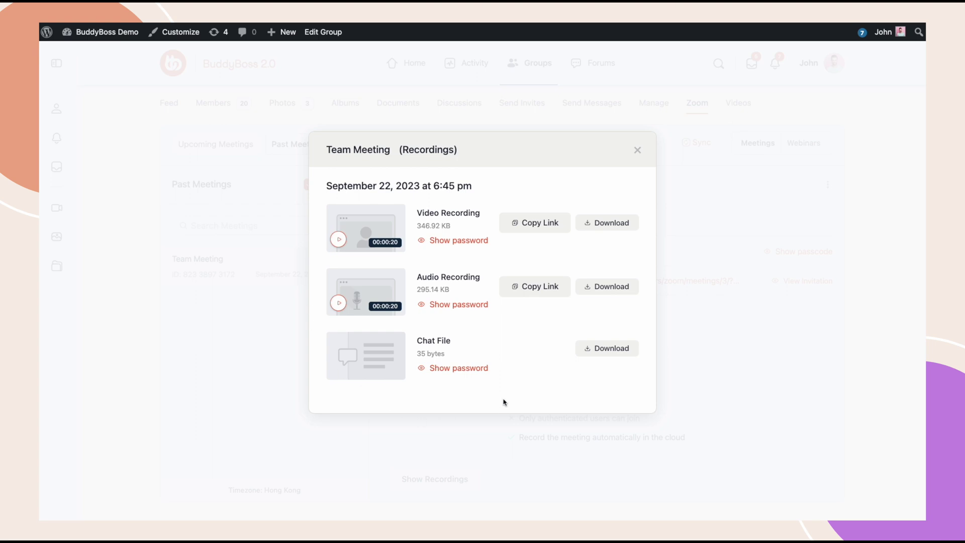
- Return to Upcoming Meetings and check the 30-minute Nature Lovers meeting on September 22, 2023, 9:00 pm
{"action": "left_click", "coordinate": [638, 151]}
{"action": "left_click", "coordinate": [192, 146]}
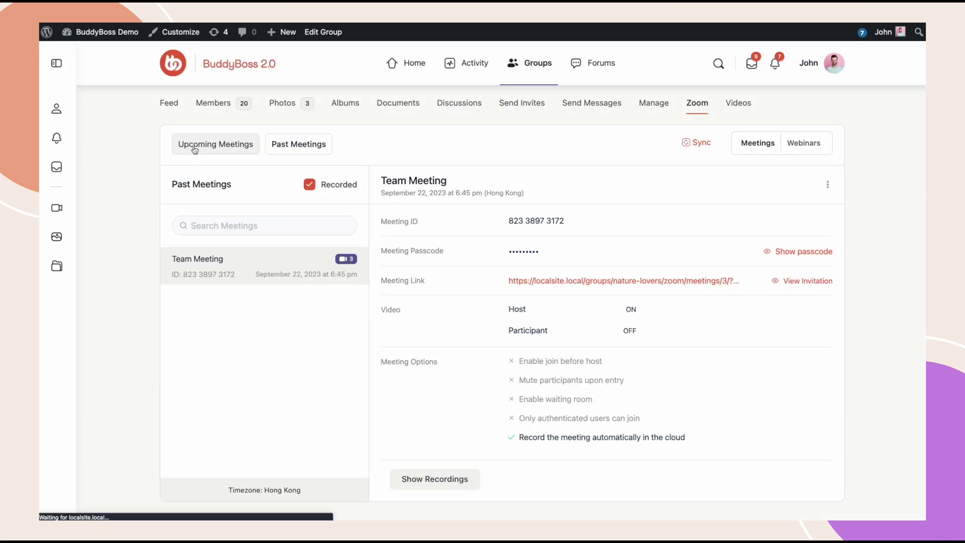
{"action": "scroll", "coordinate": [614, 339], "scroll_direction": "down", "scroll_amount": 4}
{"action": "left_click", "coordinate": [827, 276]}
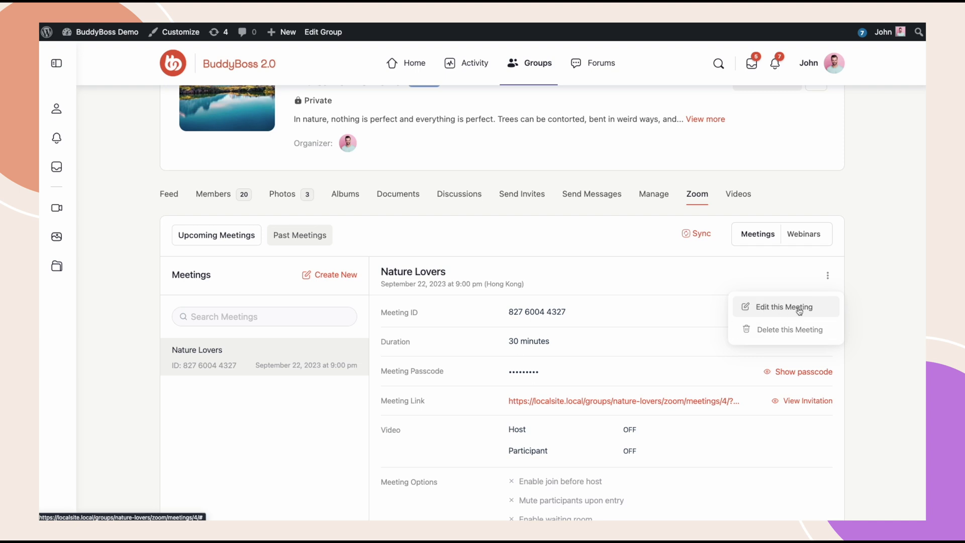
{"action": "left_click", "coordinate": [691, 287]}
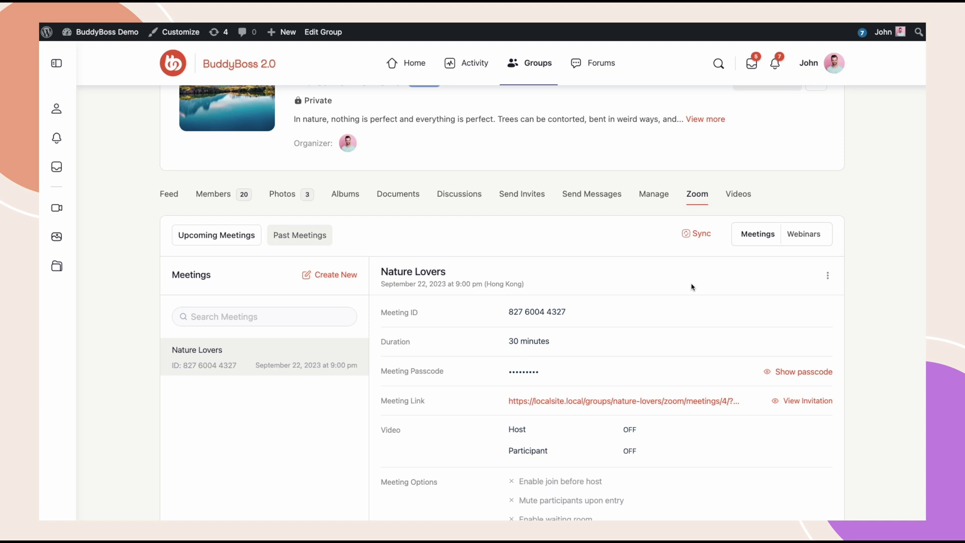